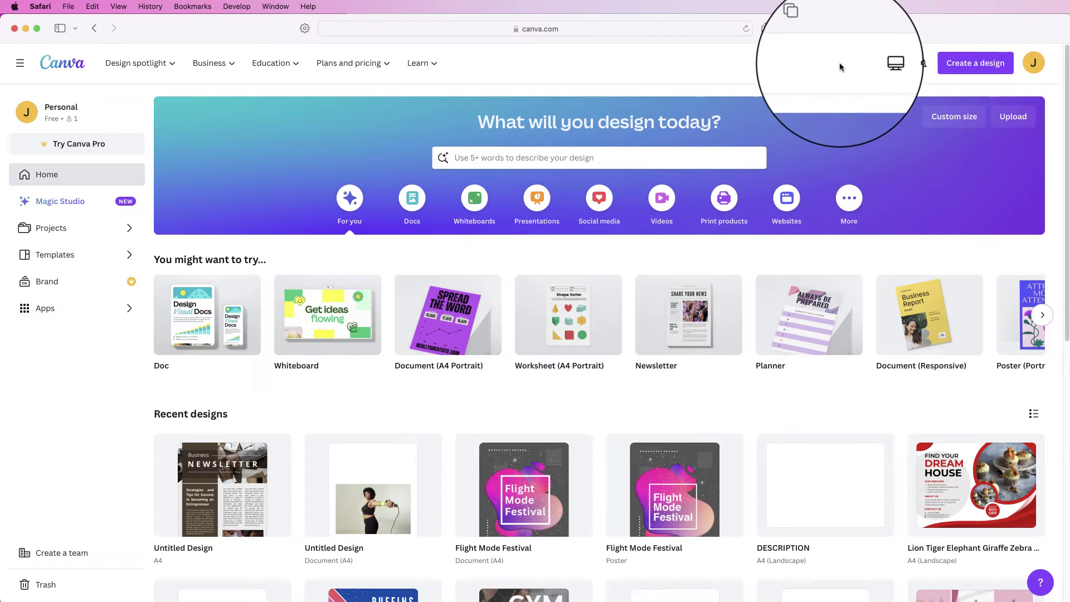
- Create a new blank A4 landscape document design
left_click(966, 67)
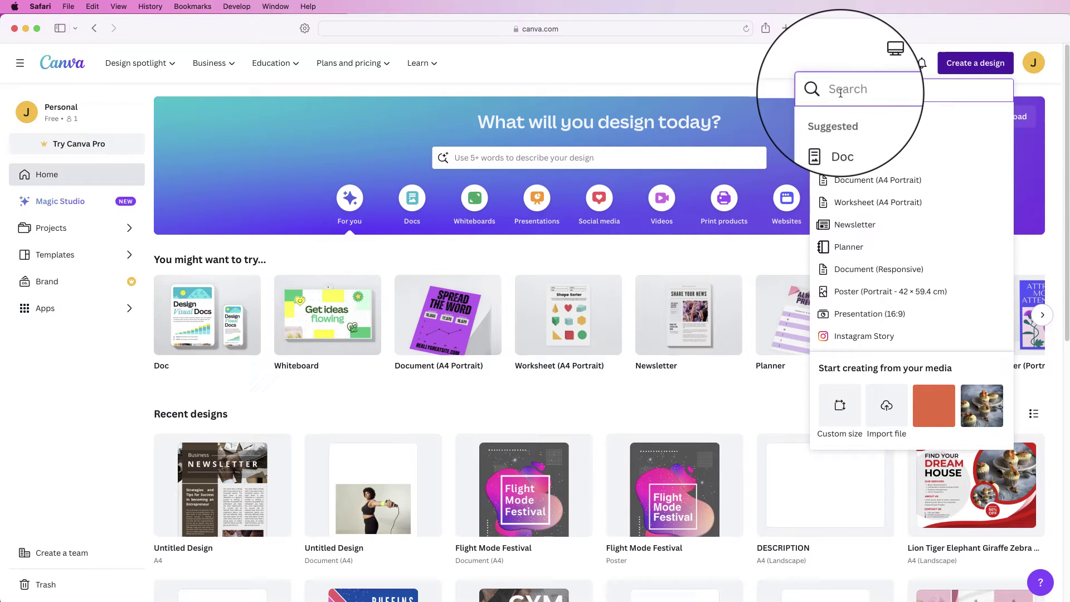
type("A4")
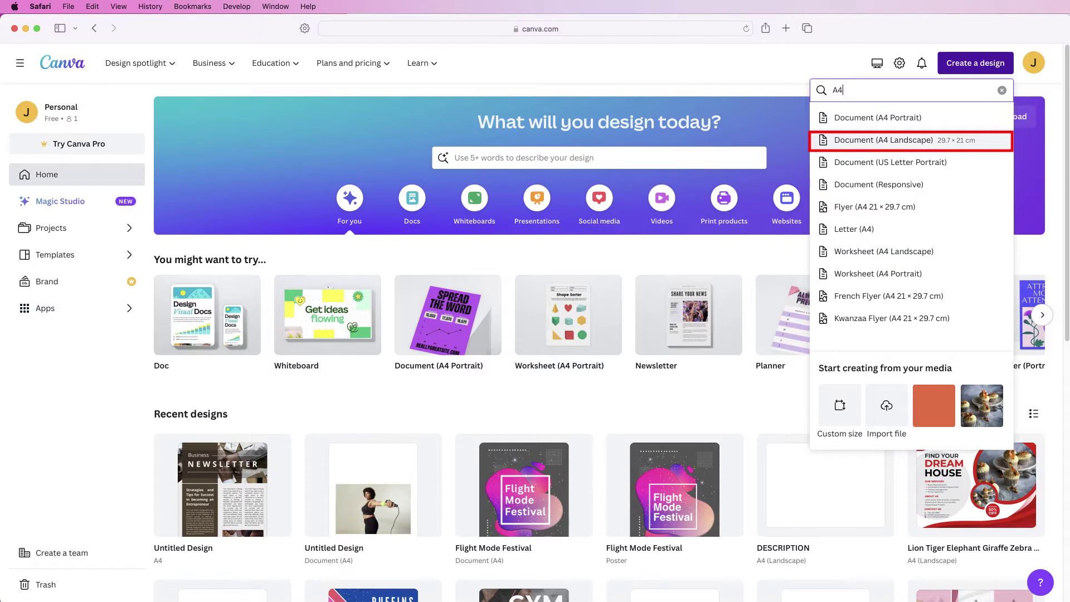
left_click(884, 140)
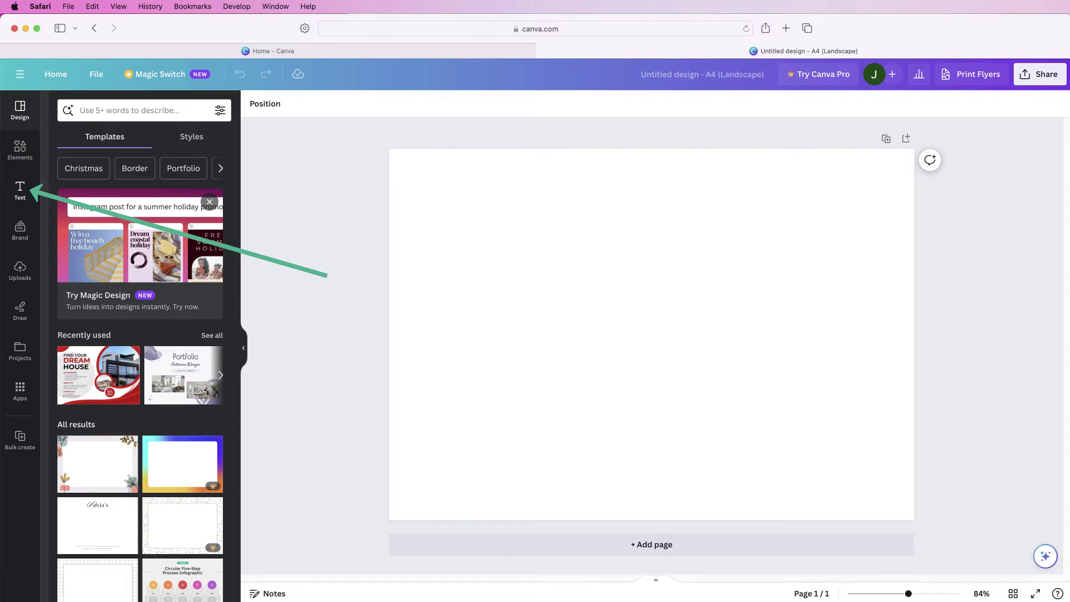
- Add a heading to the page with the text PARIS
left_click(20, 191)
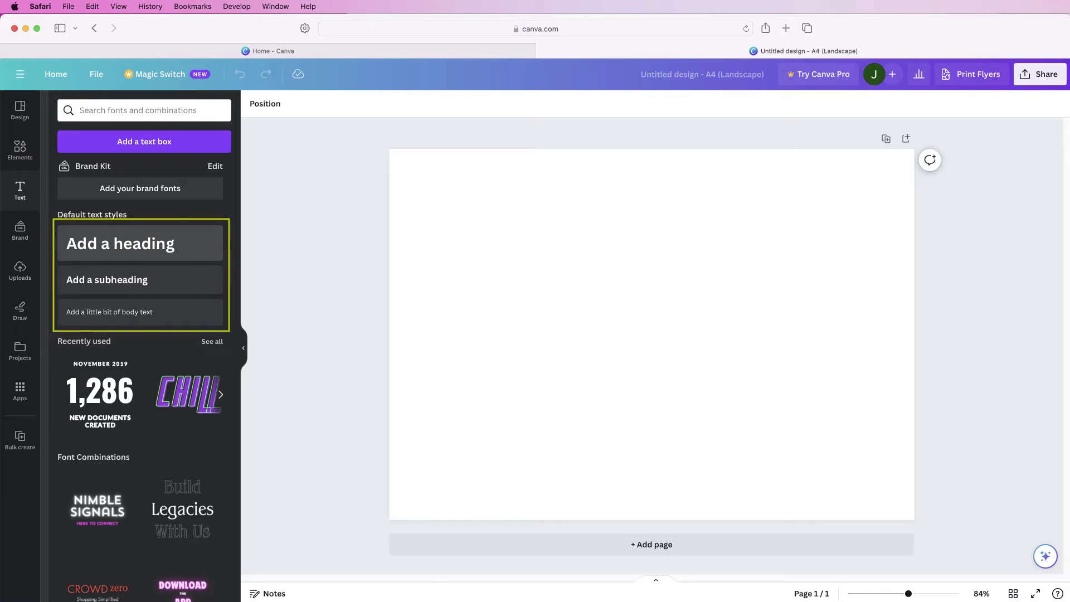
left_click(139, 243)
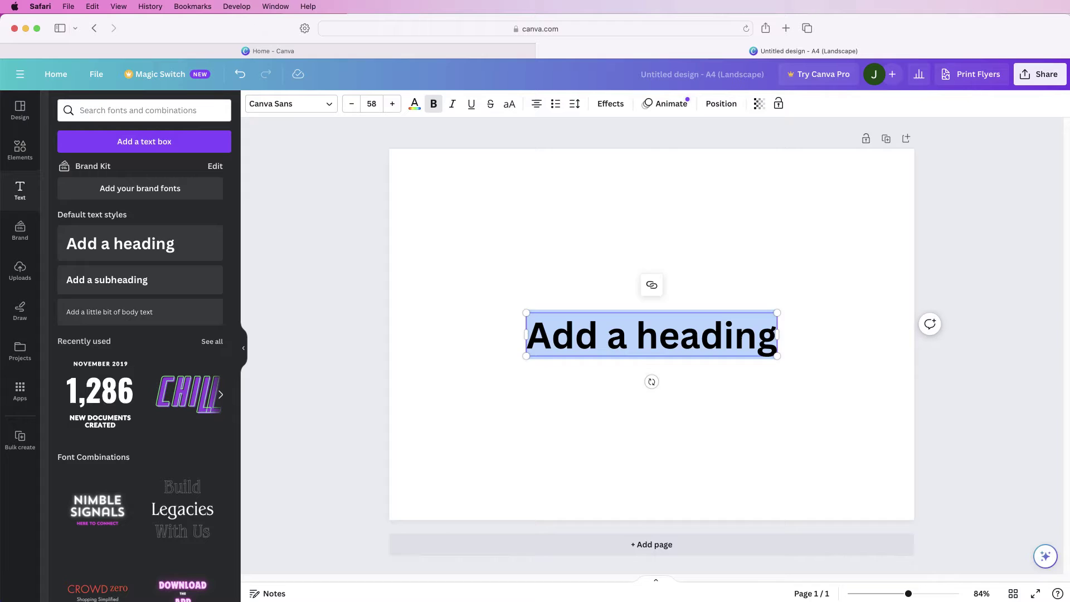
type("PARIS")
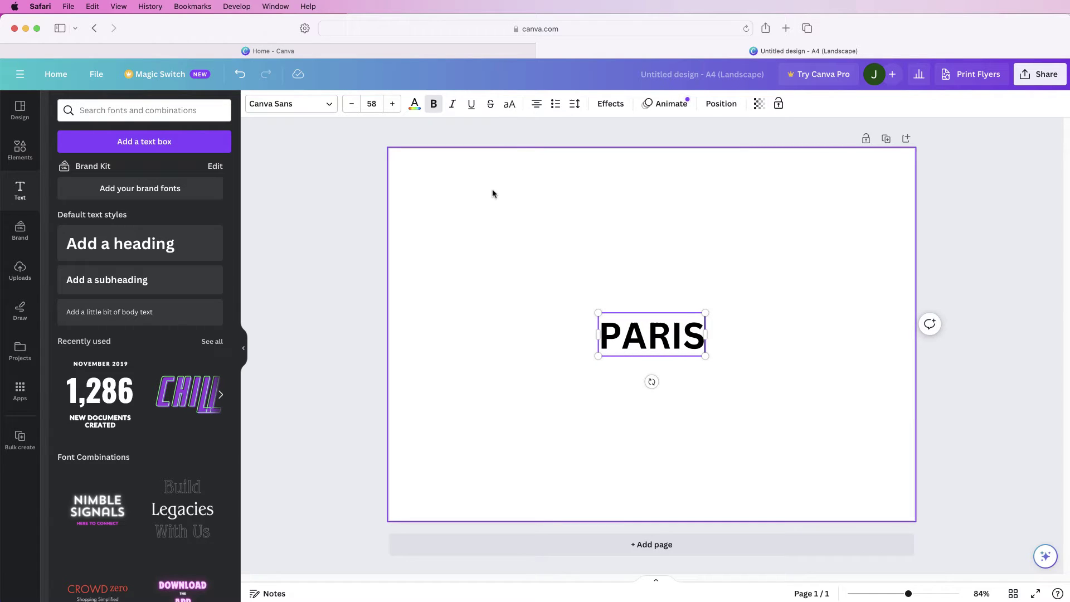
- Set the PARIS heading in Helvetica World, colour it dark violet and remove its bold formatting
left_click_drag(704, 334, 622, 334)
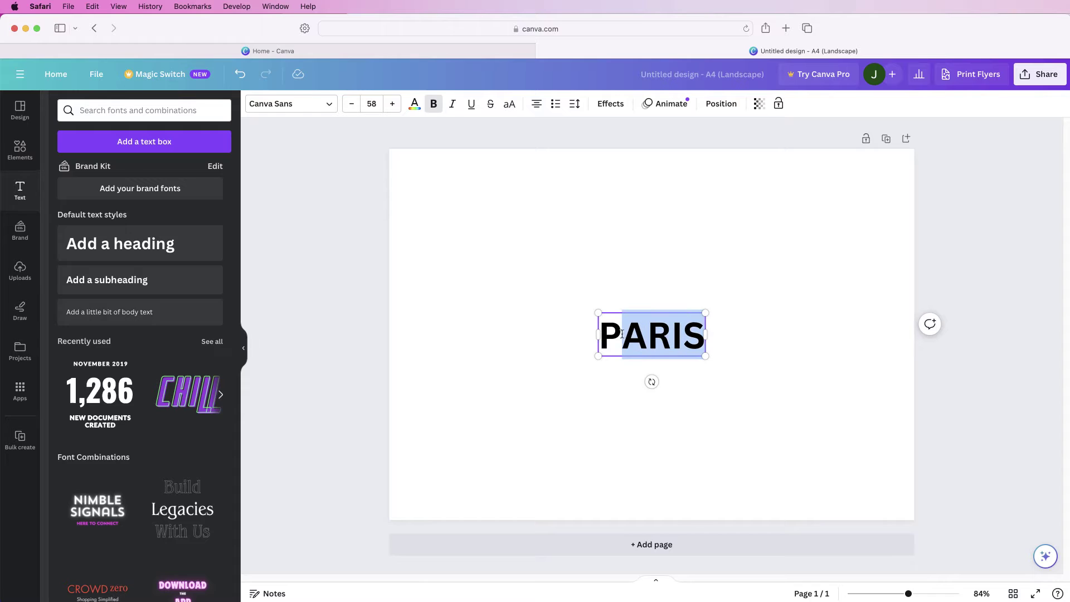
left_click(328, 110)
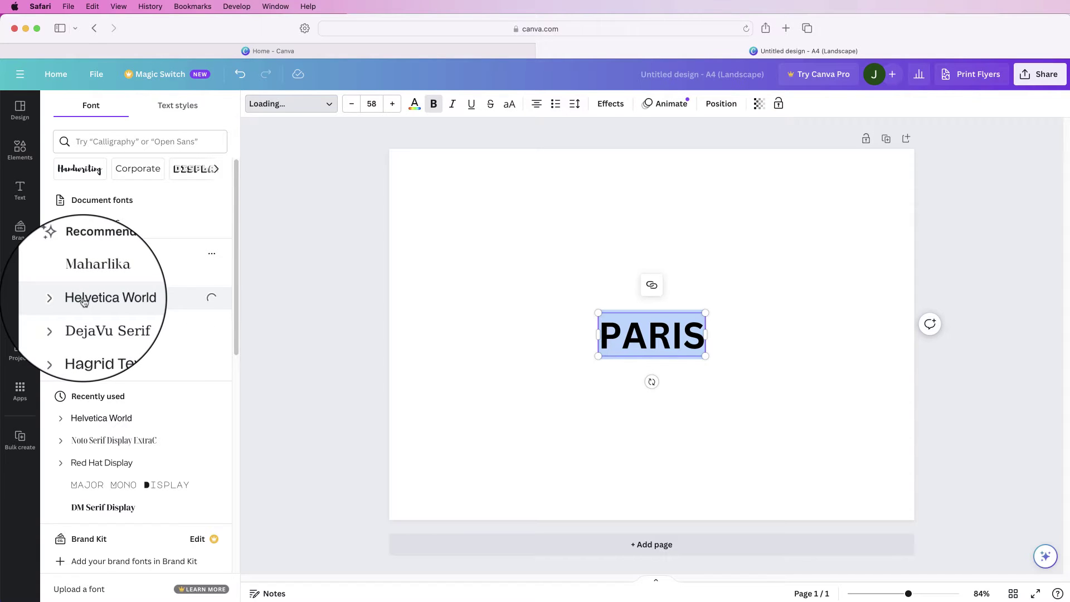
left_click(415, 106)
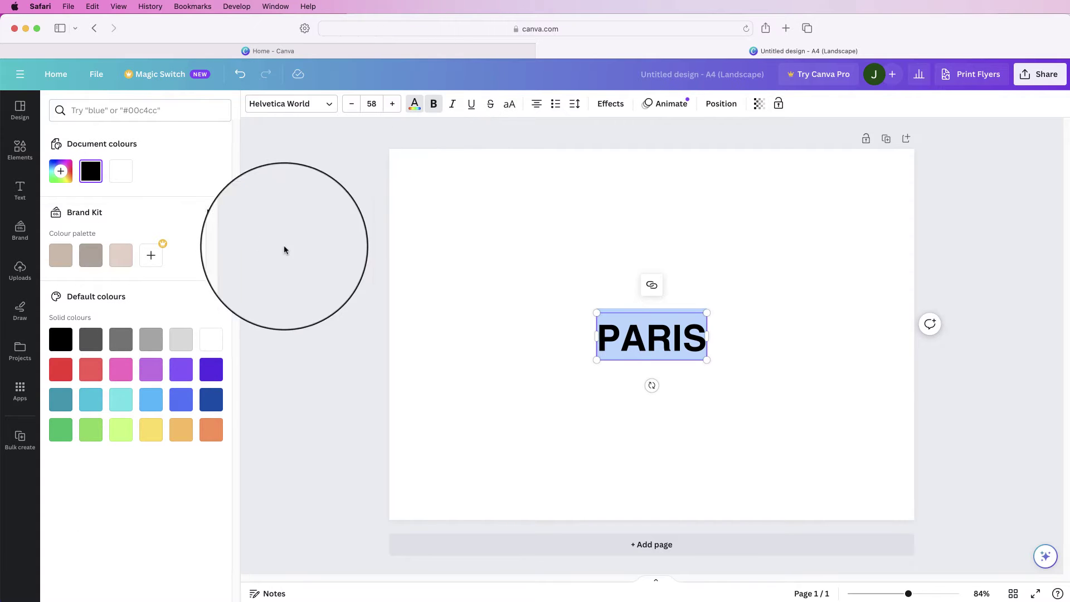
left_click(208, 377)
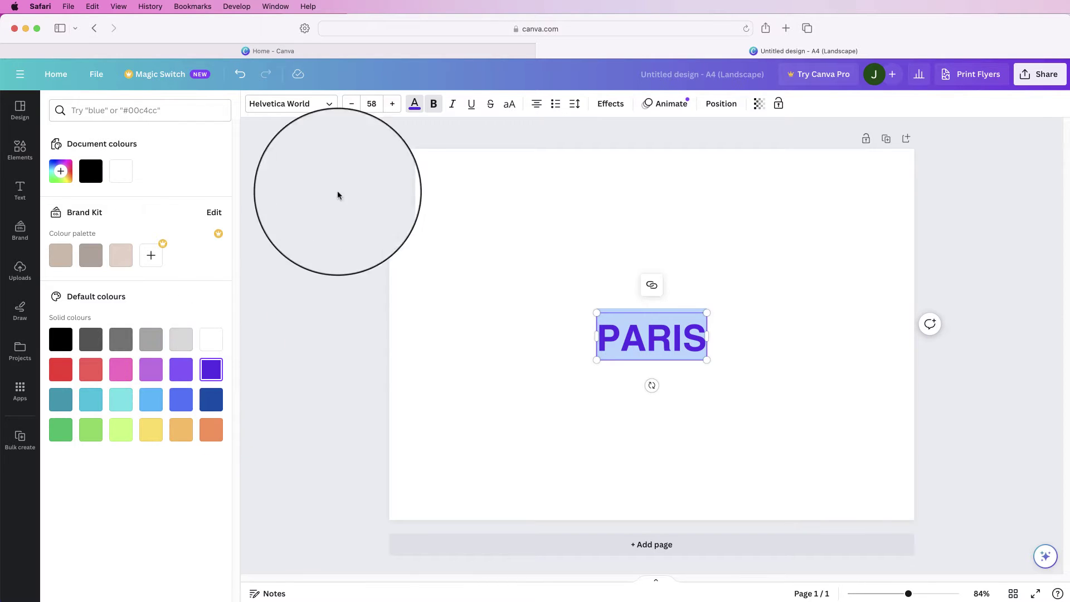
left_click(434, 112)
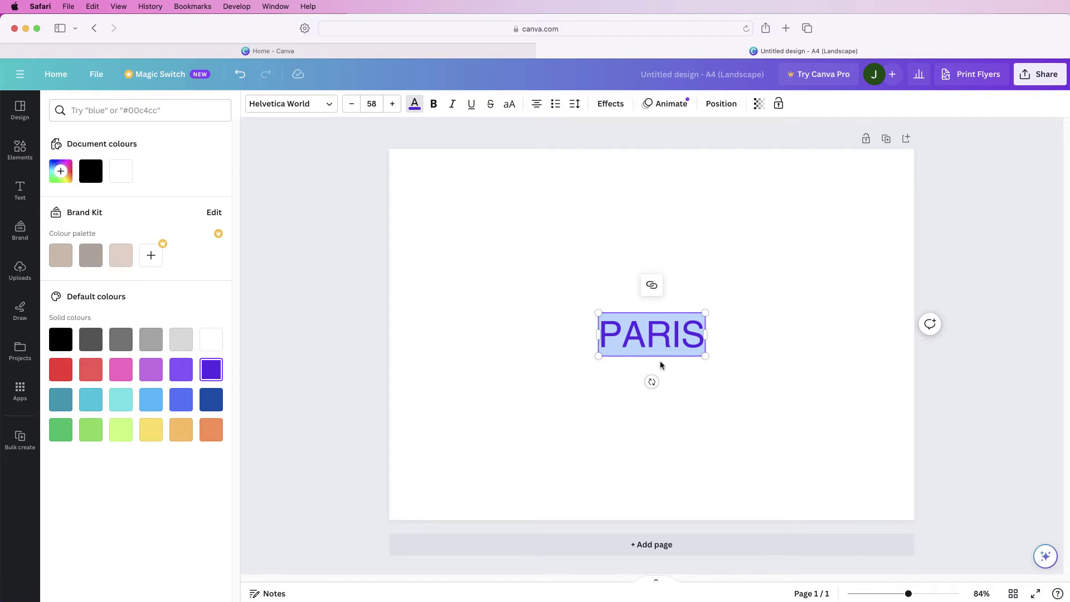
left_click_drag(672, 334, 742, 326)
left_click(739, 335)
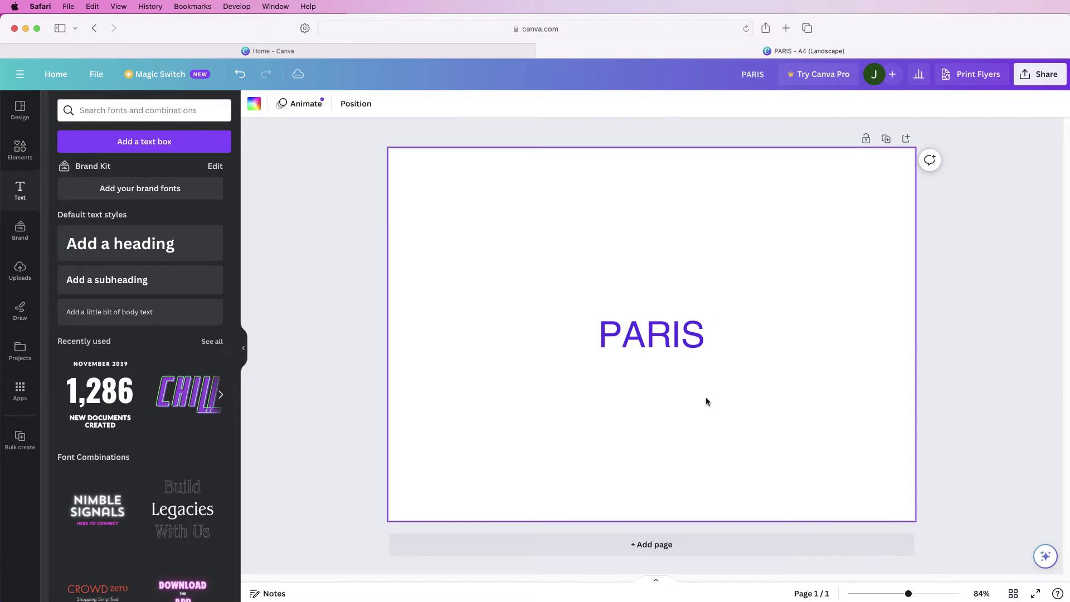
- Duplicate the PARIS heading twice, stacking the copies in a column directly below the original
left_click(655, 337)
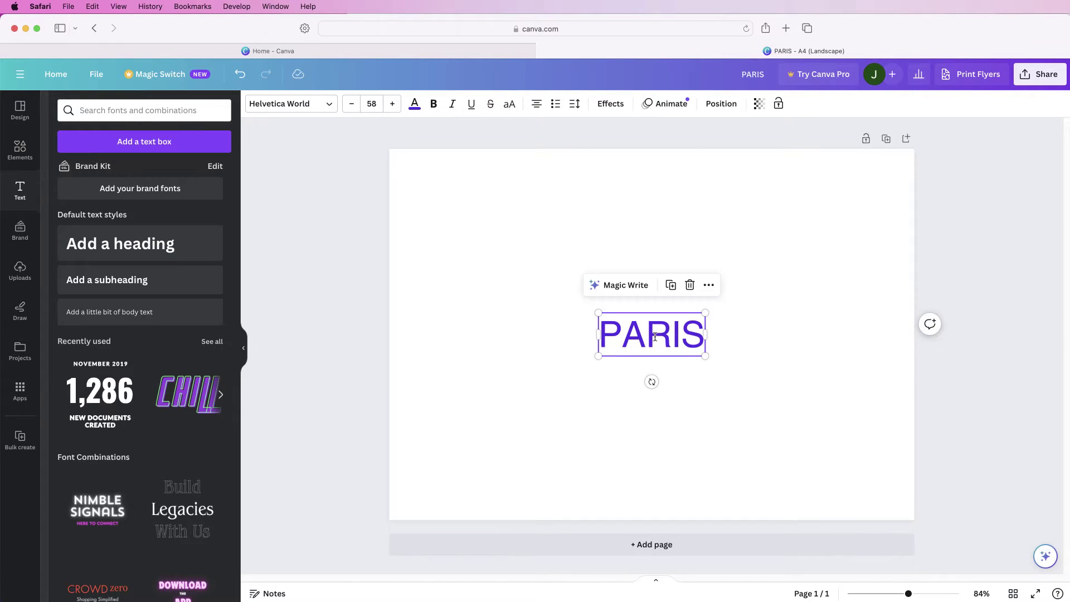
left_click(671, 285)
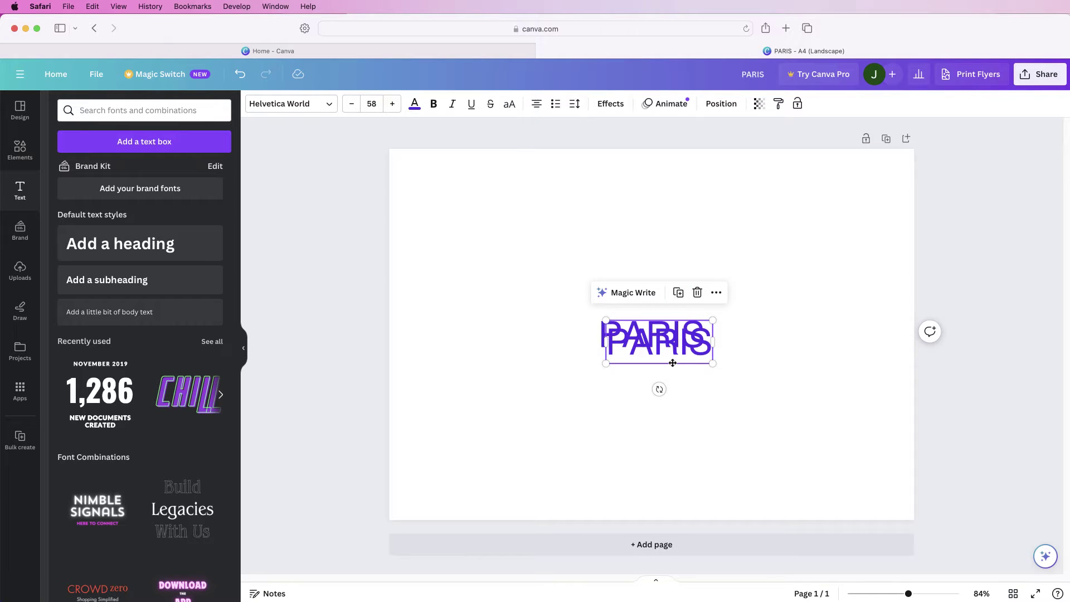
left_click_drag(673, 362, 666, 399)
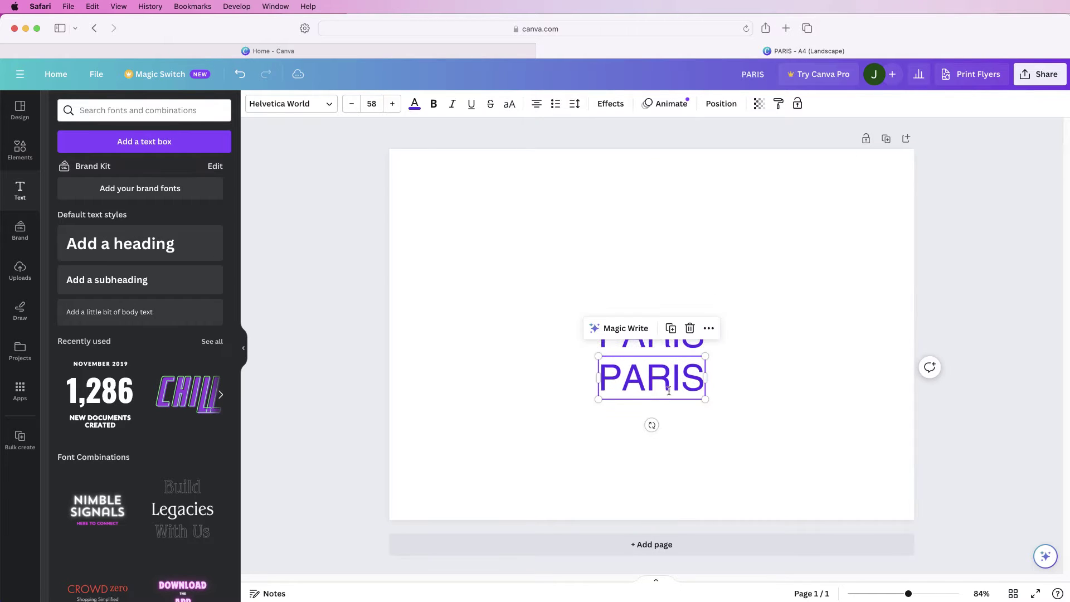
left_click(671, 329)
- Colour the middle PARIS a lighter violet and the lowest PARIS a pinkish purple
left_click(653, 387)
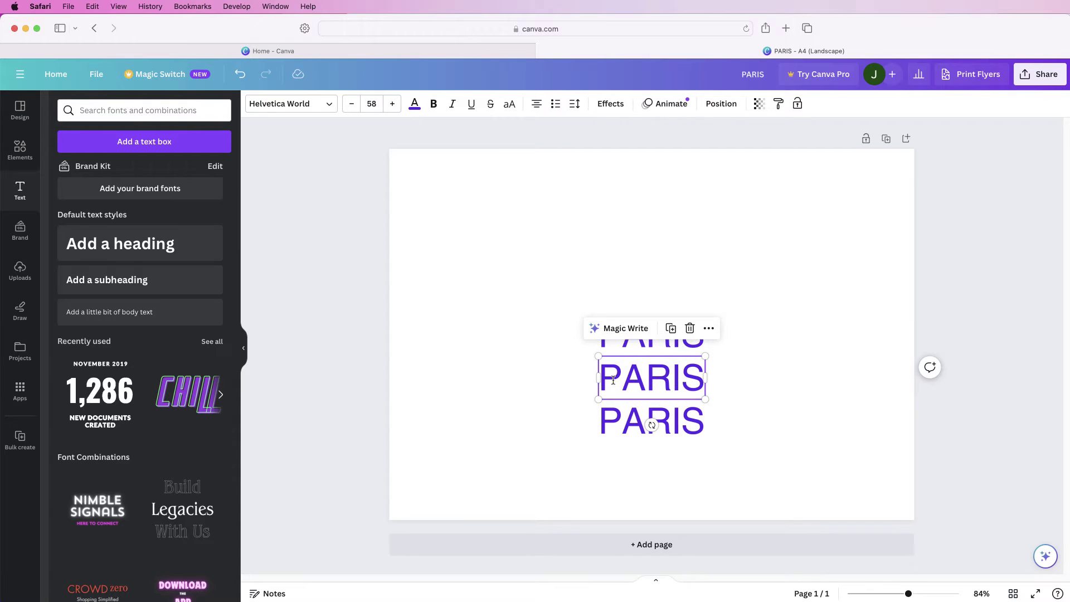
left_click_drag(603, 381, 642, 383)
double_click(642, 384)
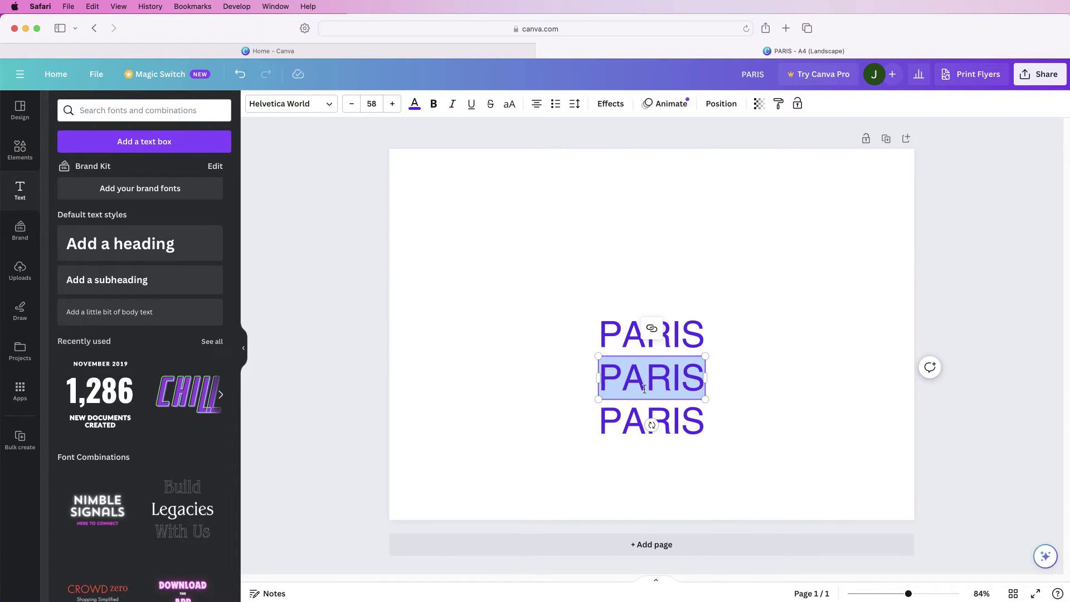
left_click(414, 104)
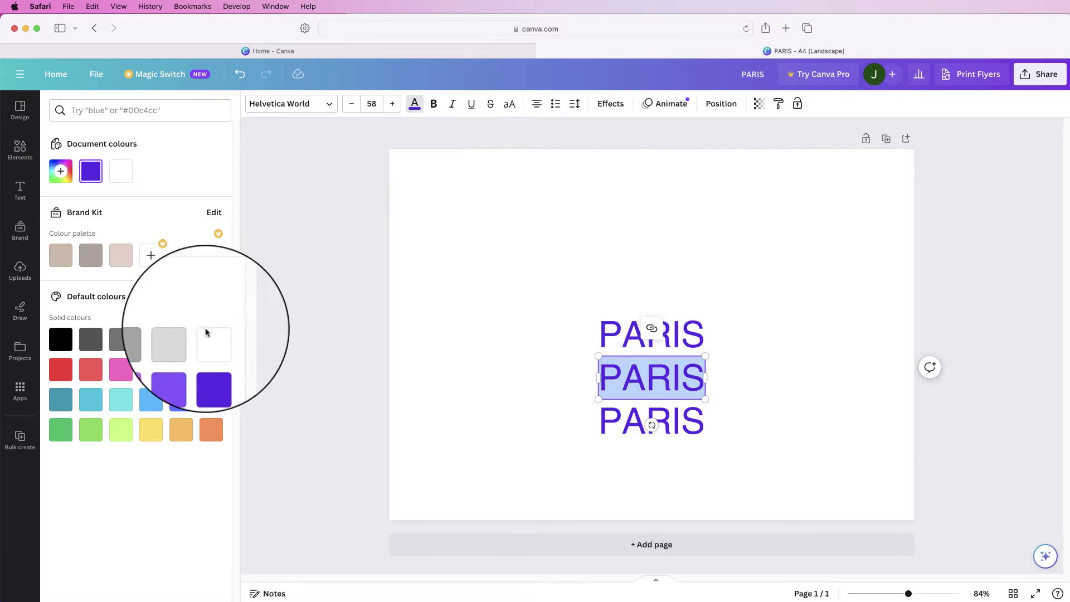
left_click(182, 370)
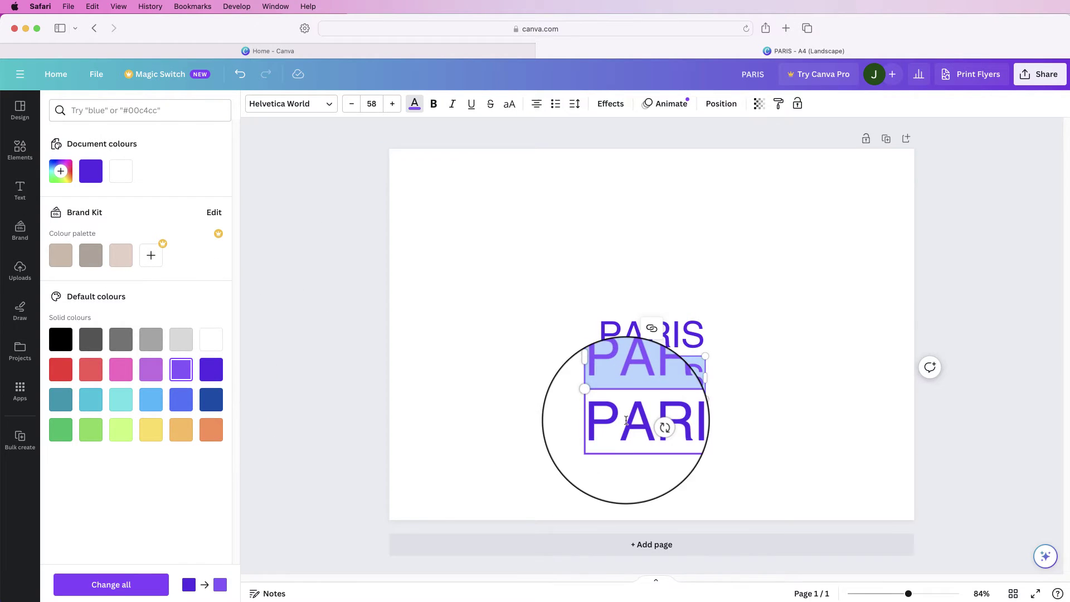
left_click(670, 420)
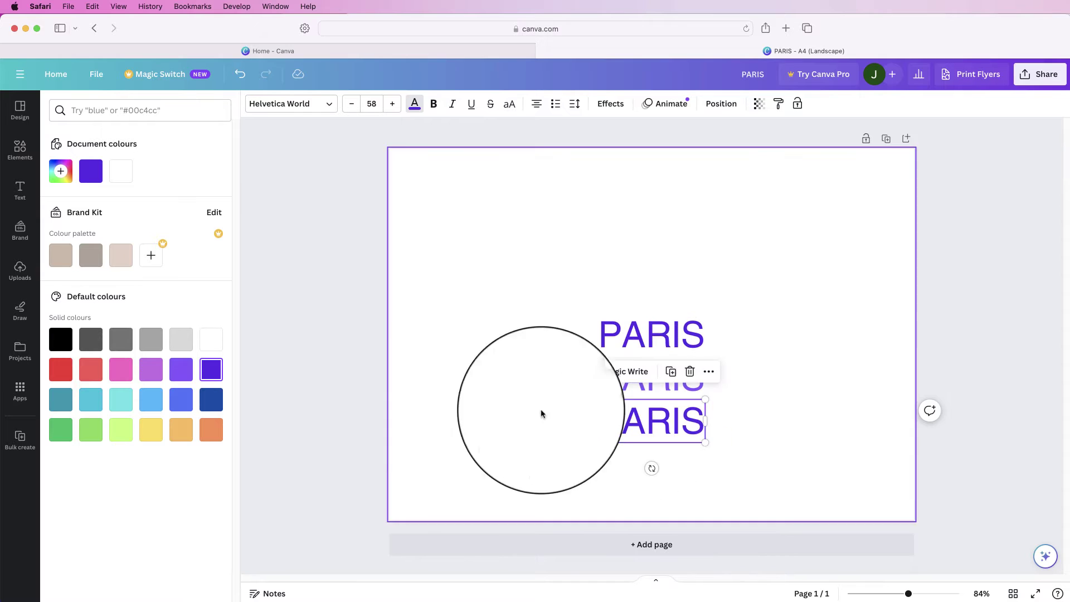
left_click(152, 371)
- Shrink all three PARIS words together to about font size 28.7 and place them in the page's upper-left corner
left_click_drag(699, 296, 623, 461)
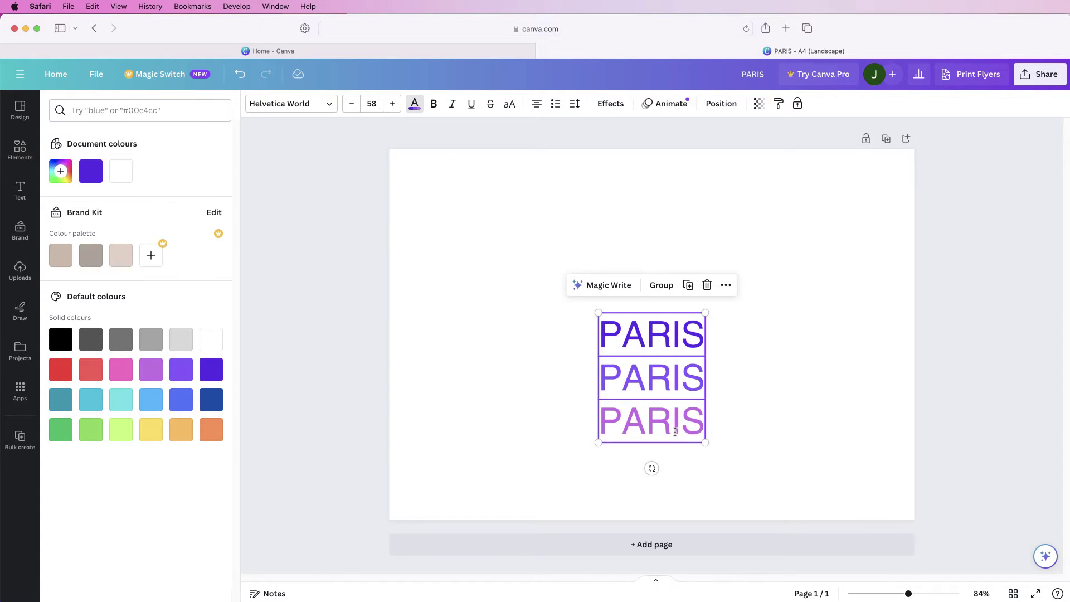
left_click_drag(704, 413, 452, 223)
left_click(509, 223)
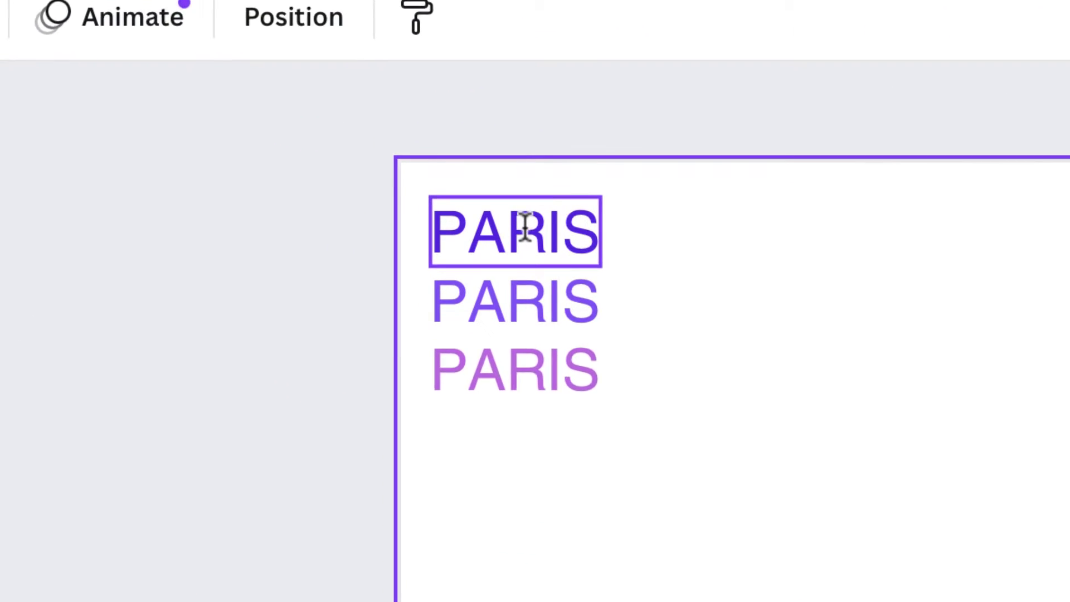
- Duplicate the dark violet PARIS, centre the copy on the page and enlarge it
left_click(427, 170)
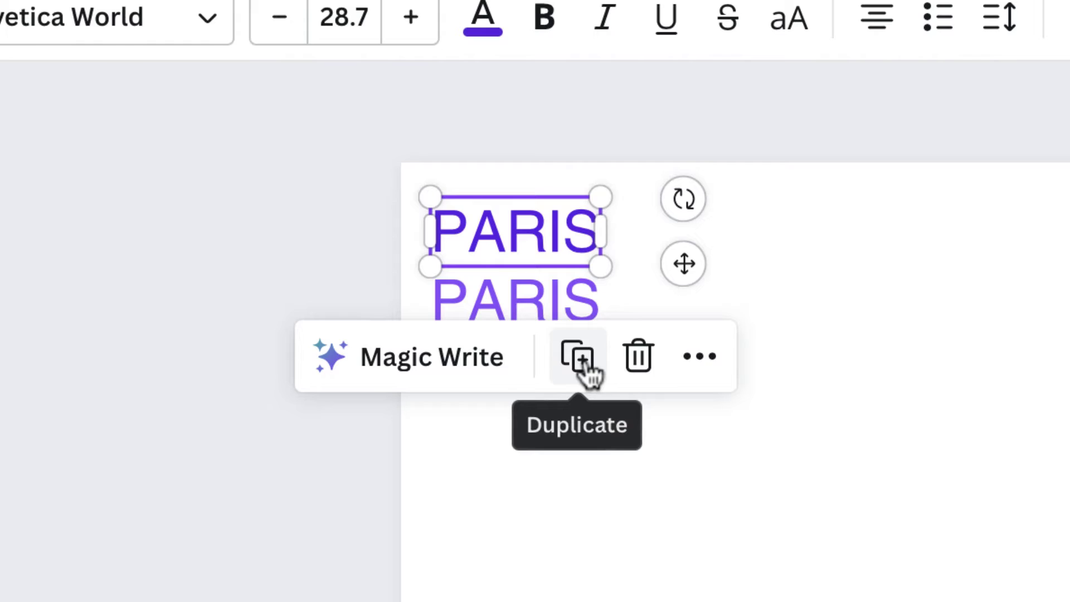
left_click(580, 362)
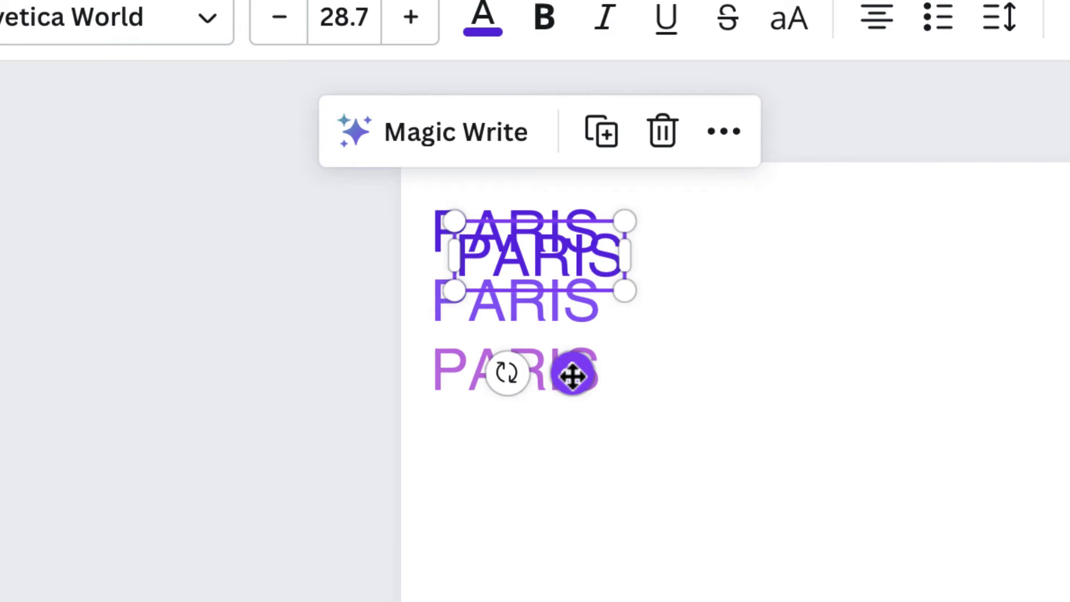
left_click_drag(573, 376, 697, 601)
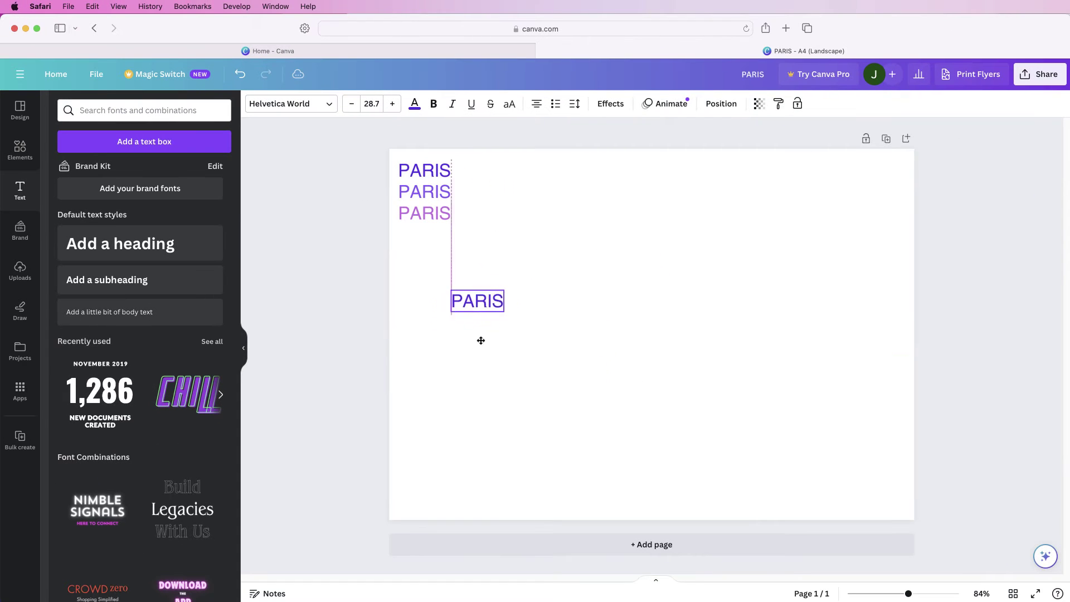
left_click_drag(481, 340, 657, 340)
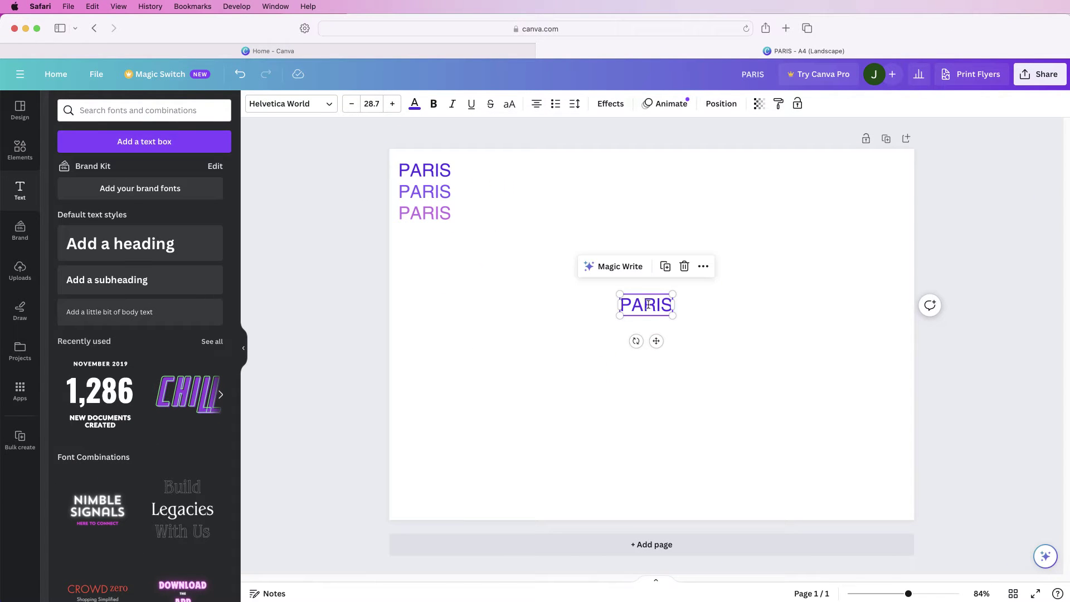
mouse_move(650, 303)
left_mouse_down()
mouse_move(642, 310)
mouse_move(648, 302)
left_mouse_up()
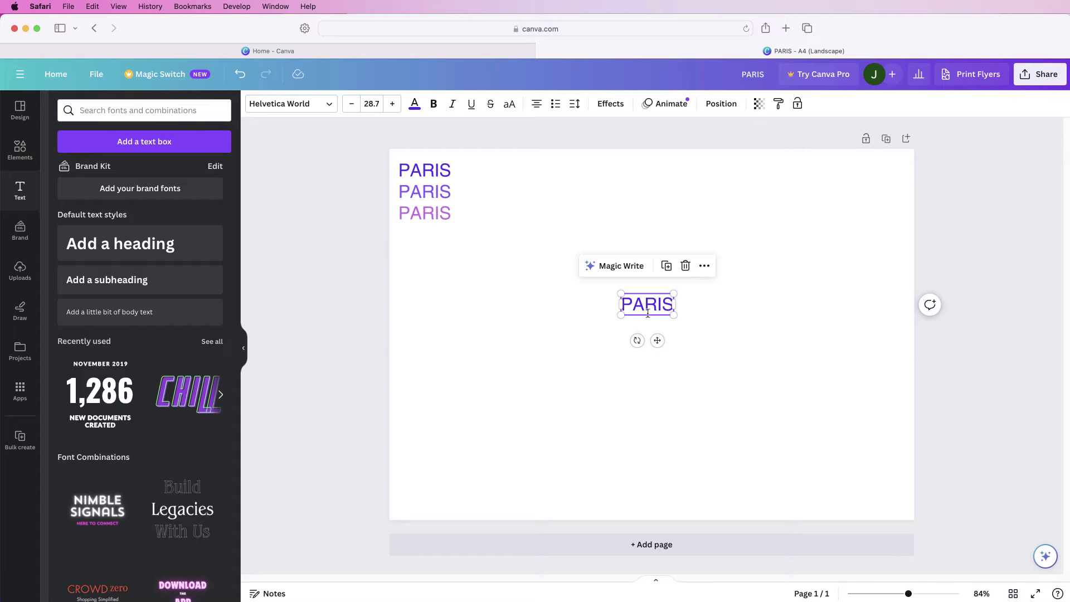
mouse_move(647, 314)
left_mouse_down()
mouse_move(474, 334)
mouse_move(863, 339)
mouse_move(800, 317)
mouse_move(661, 234)
mouse_move(649, 213)
mouse_move(651, 446)
mouse_move(648, 318)
left_mouse_up()
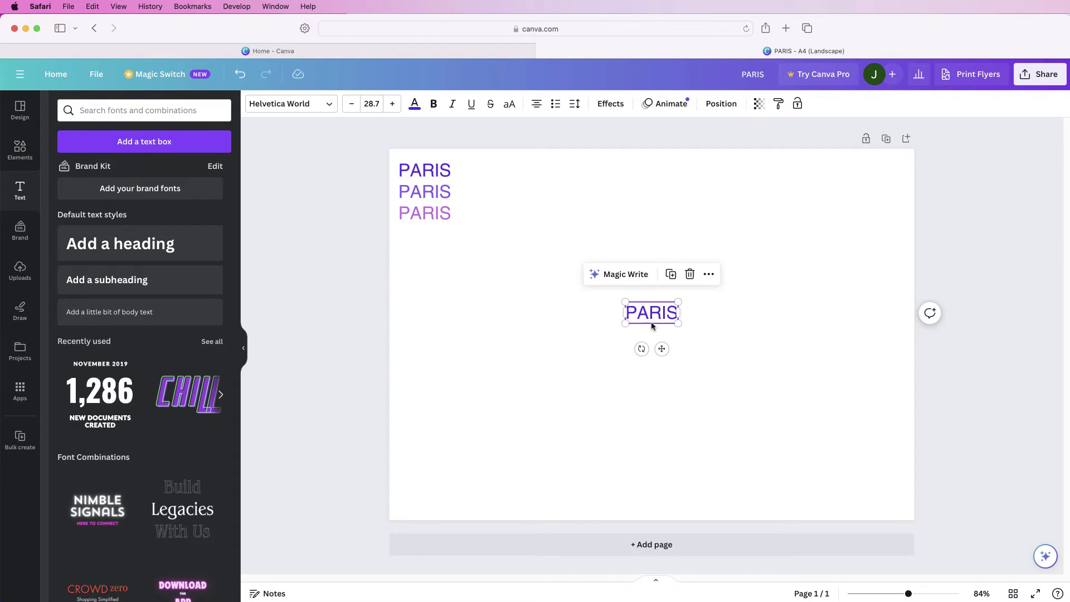
left_click_drag(676, 323, 662, 360)
- Duplicate the middle PARIS next to the central word, turning it into a vertical ROME, and enlarge it
left_click(435, 194)
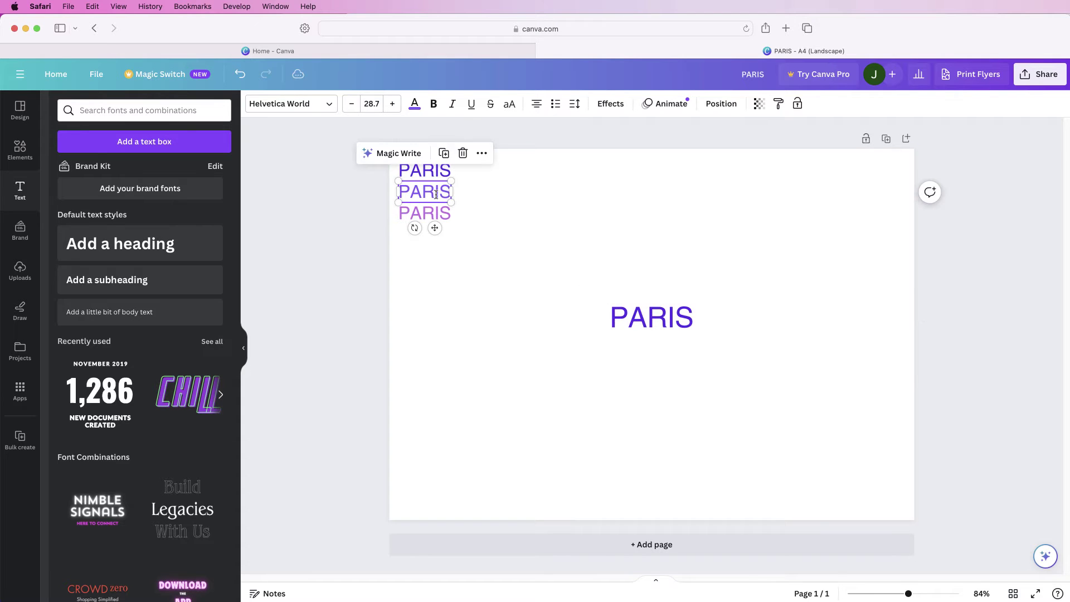
left_click(444, 154)
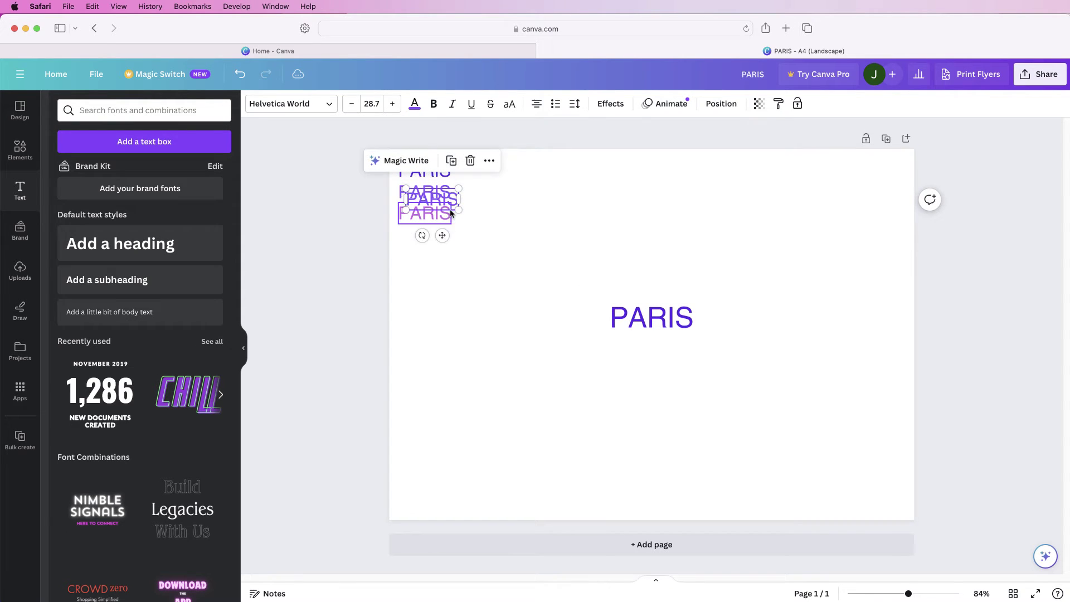
left_click_drag(439, 231, 607, 327)
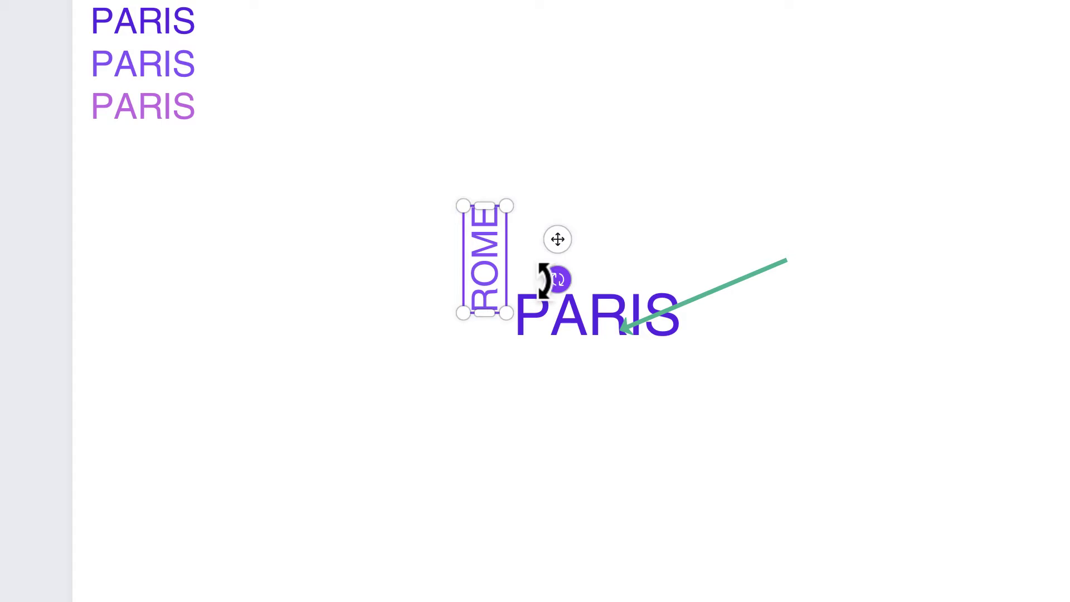
left_click_drag(506, 215, 568, 160)
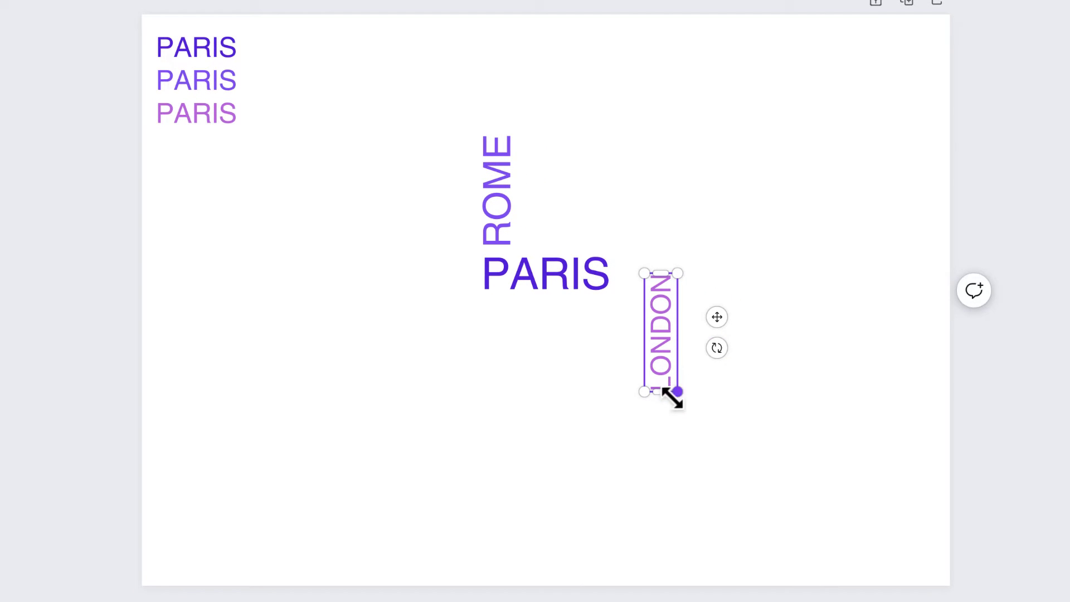
- Enlarge the vertical LONDON and nudge it close against the right end of the central PARIS, level with its top
left_click_drag(678, 393, 710, 507)
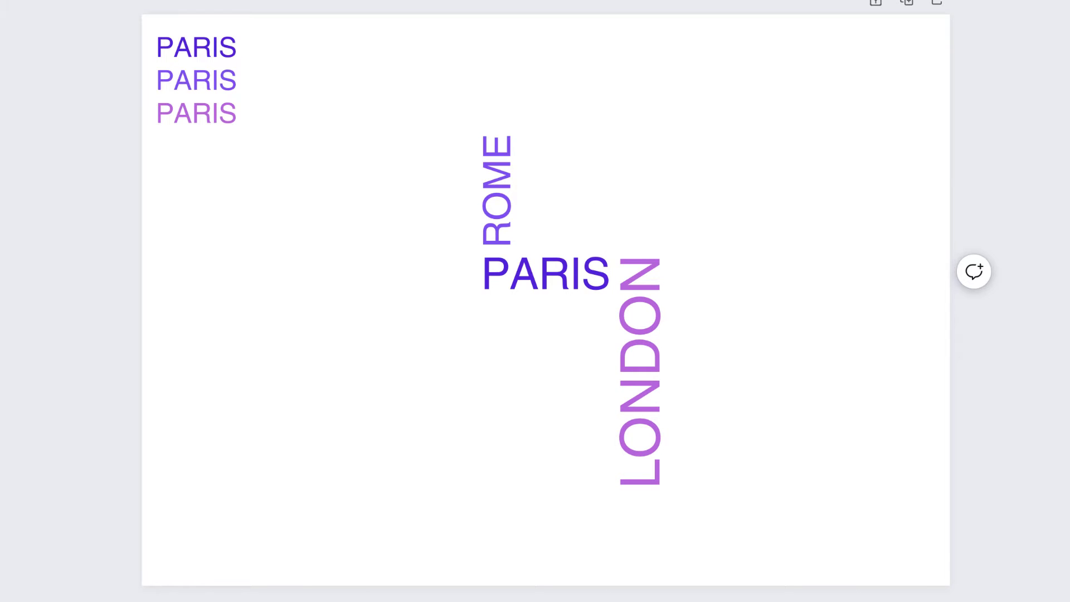
key("Left")
key("Left")
key("Left")
key("Left")
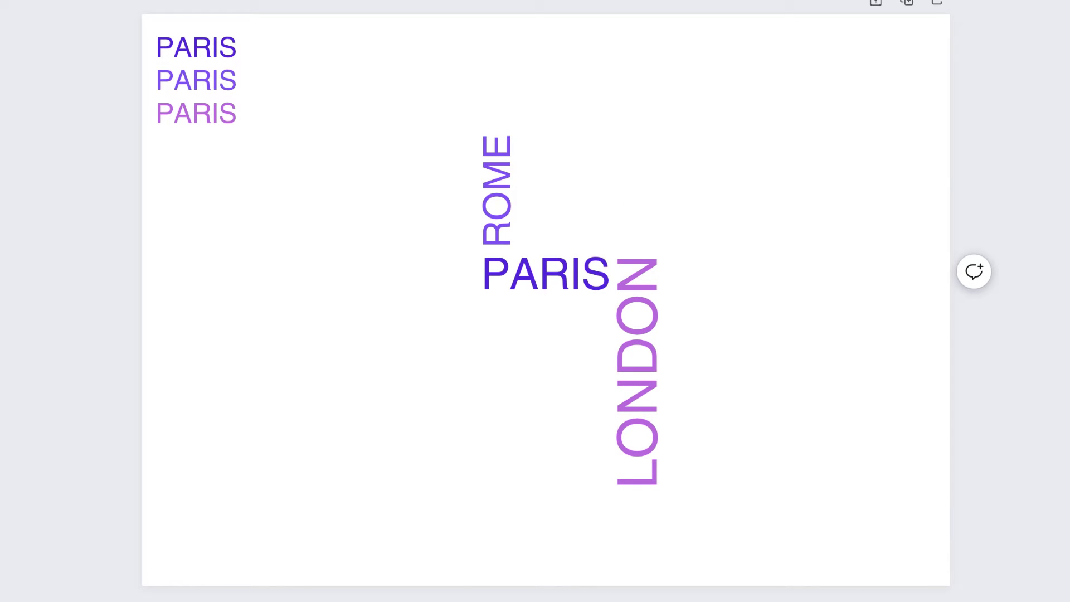
key("Up")
key("Up")
key("Up")
key("Up")
key("Down")
key("Down")
key("Down")
key("Down")
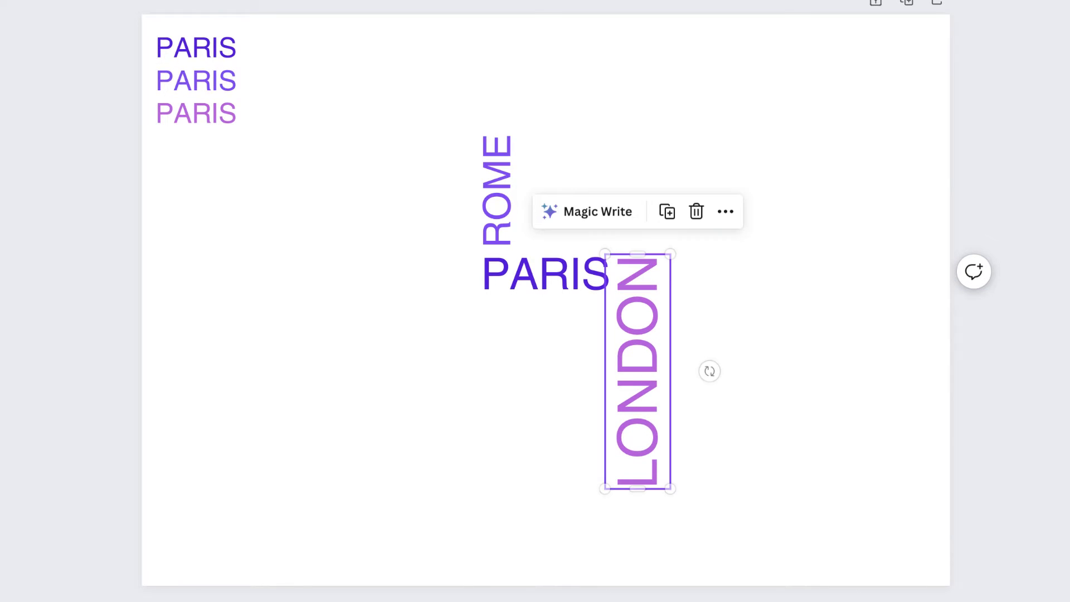
key("Up")
key("Up")
key("Up")
key("Up")
key("Down")
key("Down")
key("Down")
key("Down")
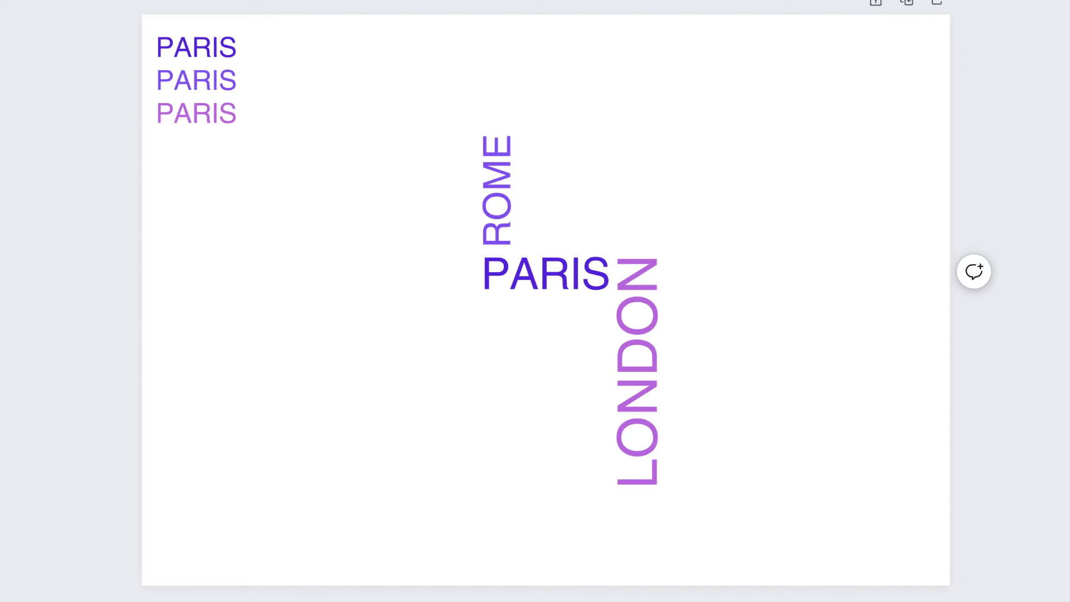
- Duplicate the coloured PARIS samples into horizontal BEIJING, BERLIN, TOKYO and ISTANBUL and vertical NEW YORK, CAIRO and BANGKOK around the central words
left_click(370, 325)
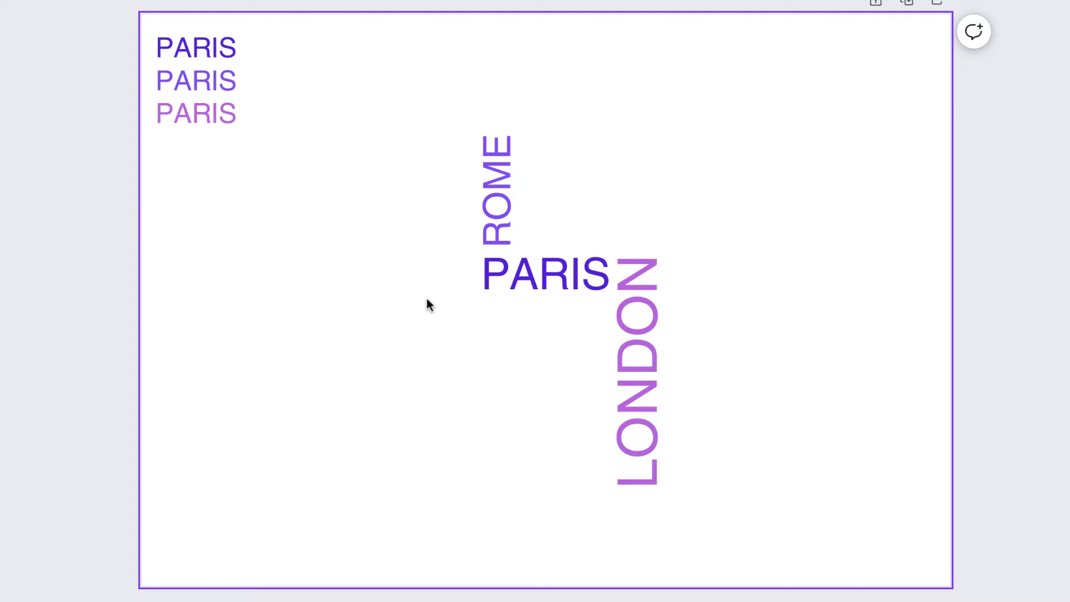
left_click_drag(204, 84, 457, 429)
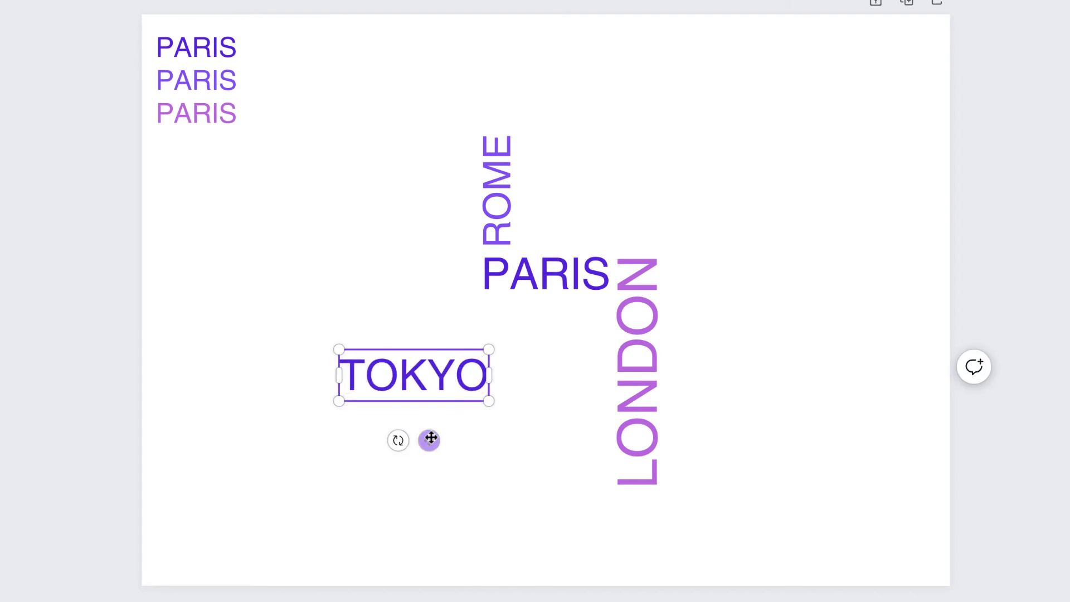
left_click_drag(490, 351, 761, 254)
left_click(195, 80)
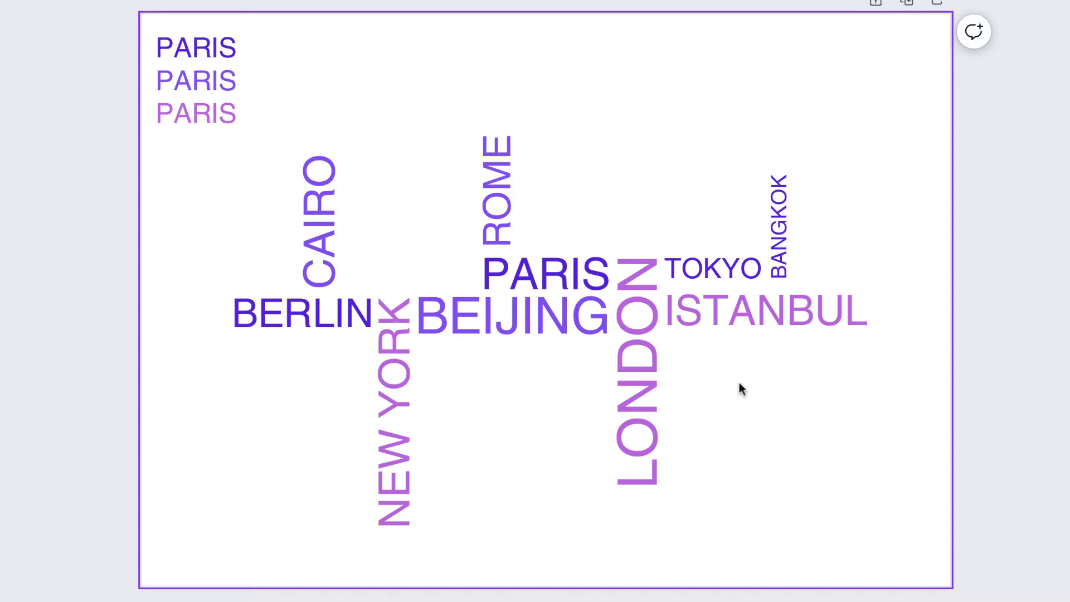
- Group all the word-cloud words, centre the group on the page and ungroup it again
left_click_drag(853, 155, 276, 415)
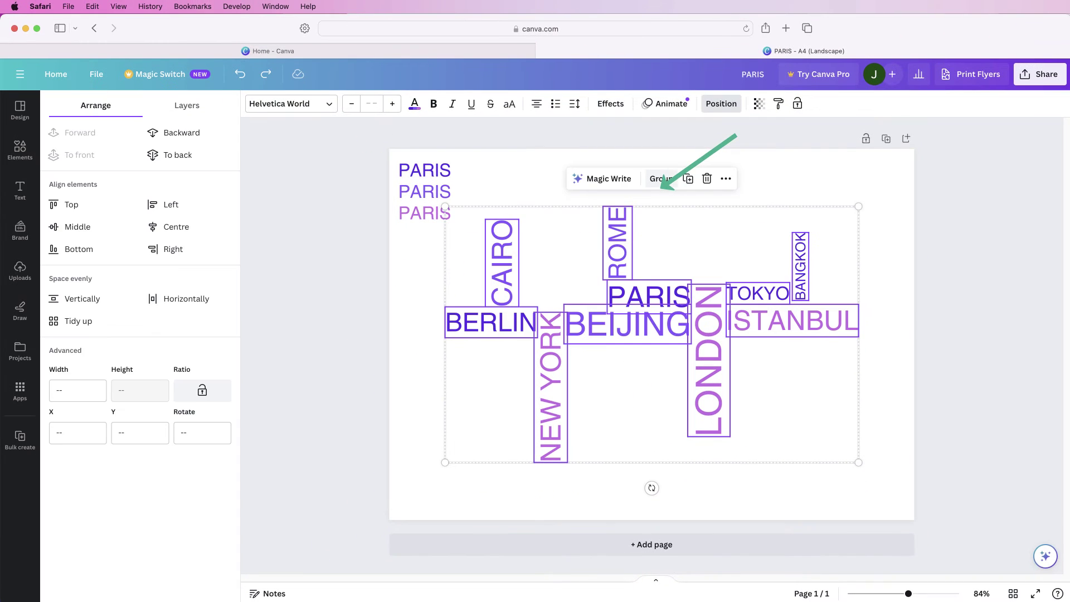
left_click(596, 126)
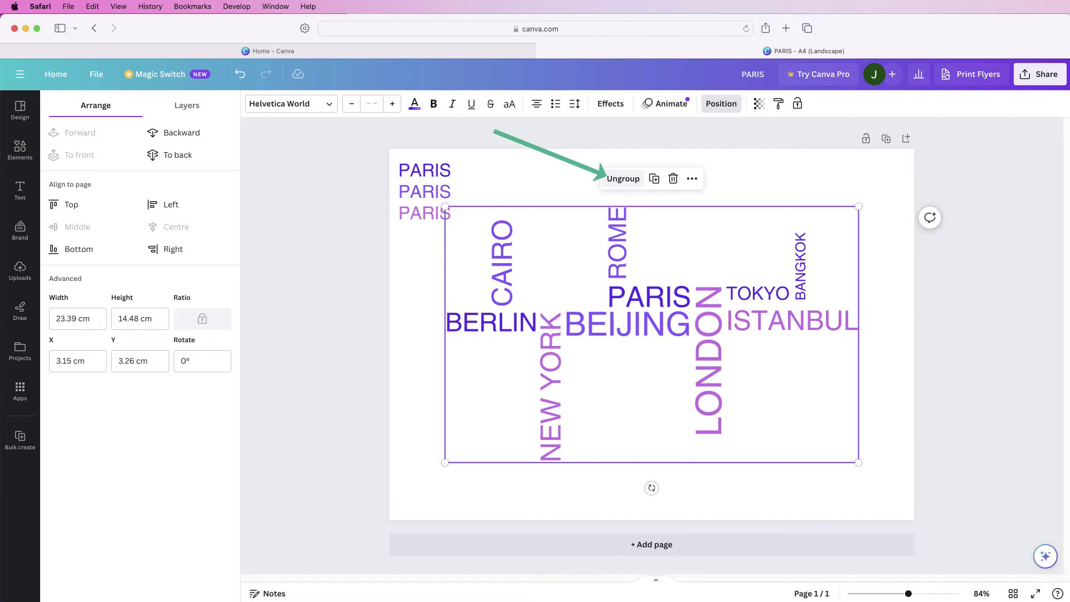
left_click(623, 178)
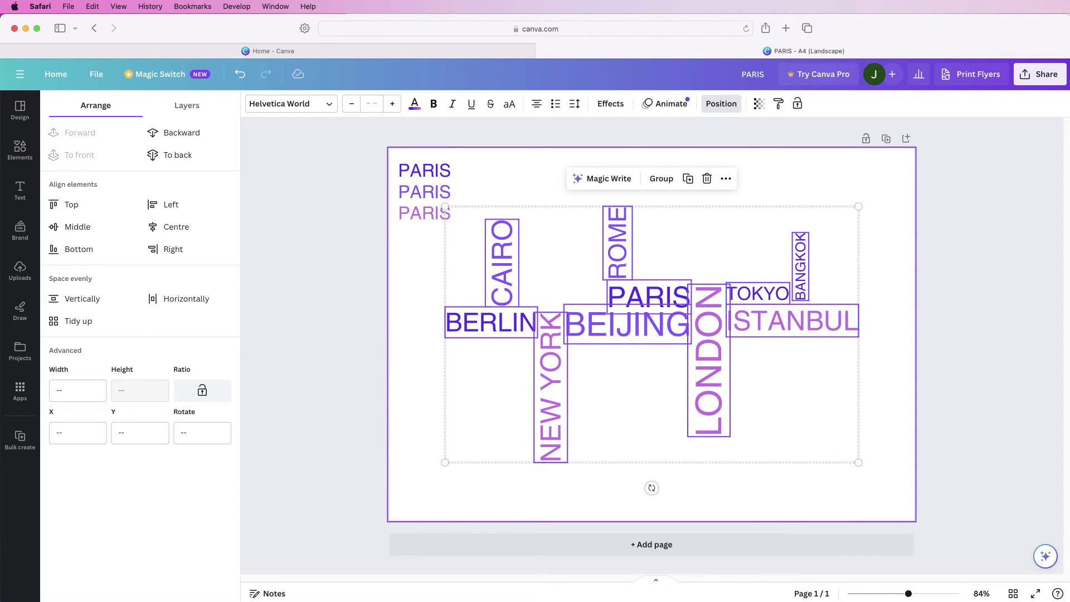
key("Escape")
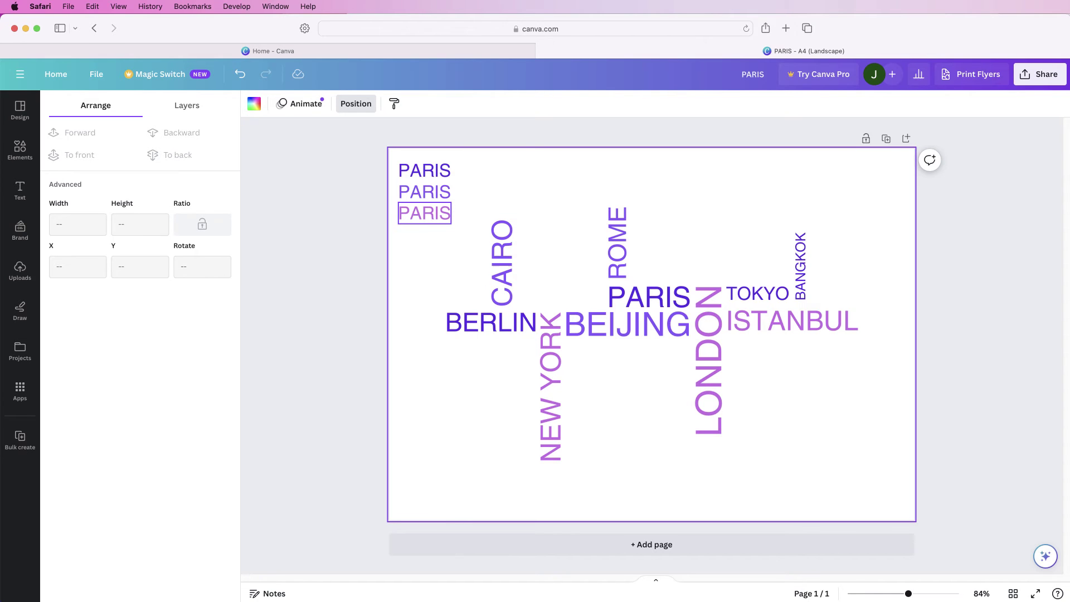
- Duplicate the pink PARIS as DELHI, enlarge it to about font size 70 and fit it beneath BEIJING between NEW YORK and LONDON
double_click(617, 369)
left_click_drag(425, 213, 610, 364)
type("DELHI")
left_click_drag(657, 381, 691, 396)
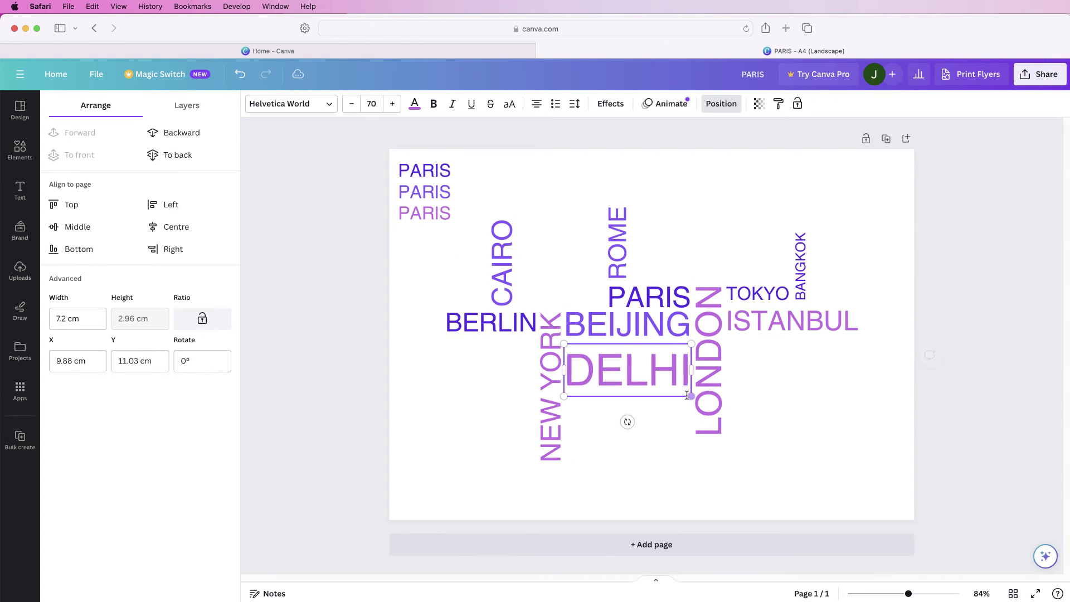
left_click_drag(624, 373, 624, 361)
left_click(614, 411)
- Duplicate the dark violet PARIS beneath DELHI, change it to BRASILIA and size it to DELHI's width
left_click(429, 171)
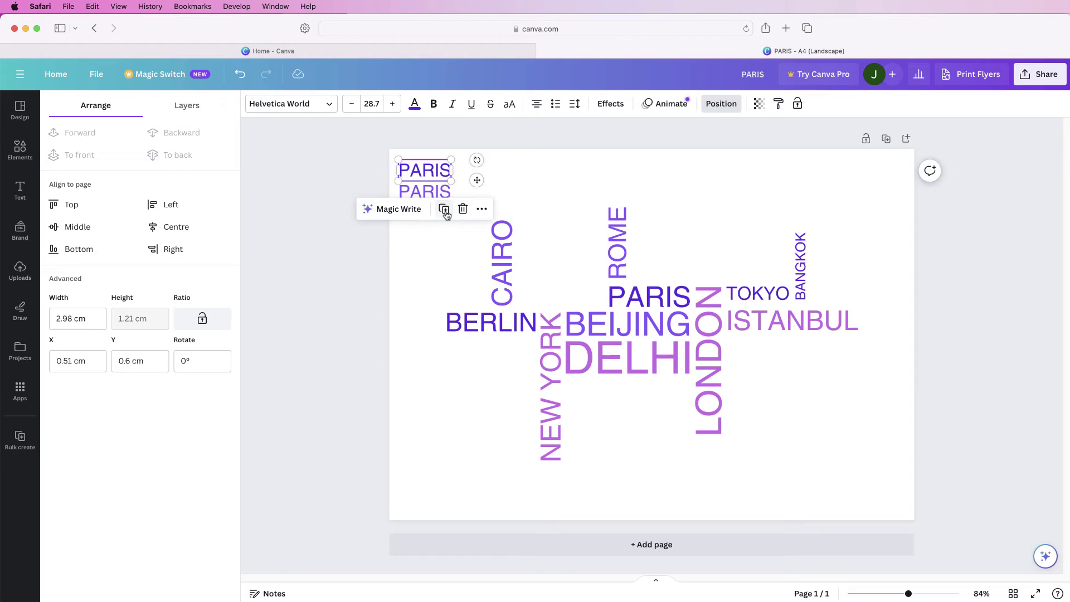
left_click(444, 209)
left_click_drag(432, 181, 618, 388)
left_click_drag(643, 398, 675, 410)
double_click(645, 406)
type("BRASILIA")
- Space the central PARIS, BEIJING, DELHI and BRASILIA evenly in the vertical direction
left_click(617, 480)
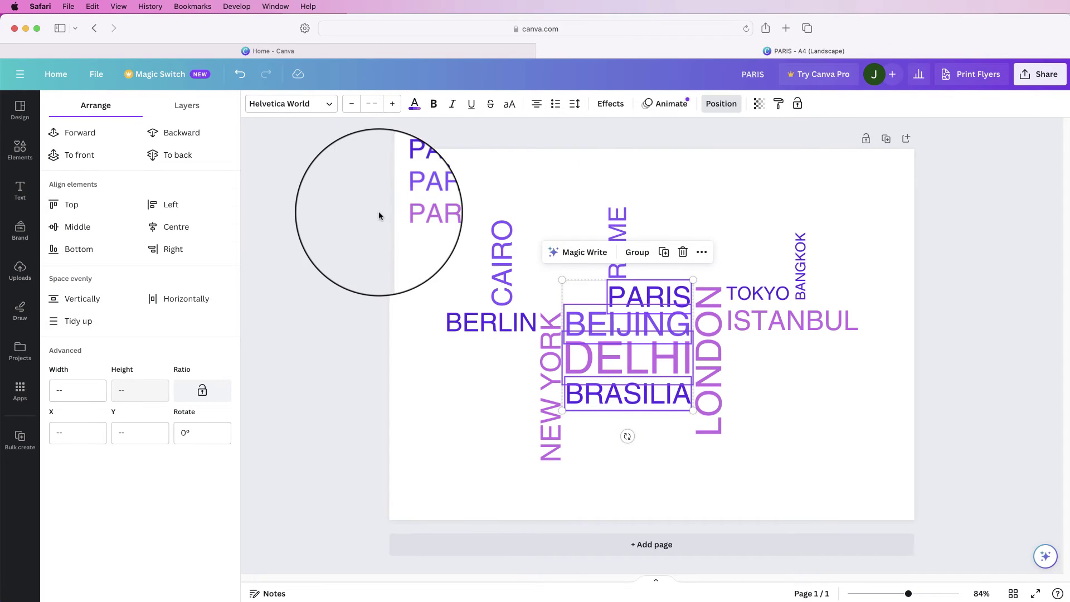
left_click(87, 305)
left_click(498, 403)
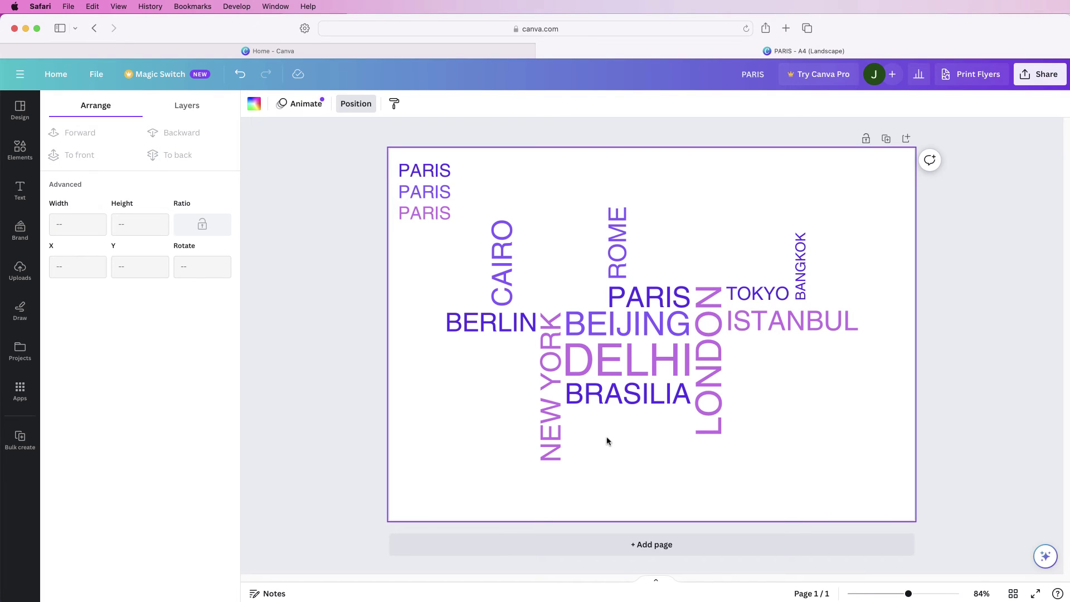
- Duplicate the middle violet PARIS as BUENOS AIRES, shrink it to about font size 22.5 and fit it beneath BERLIN against NEW YORK
left_click(429, 170)
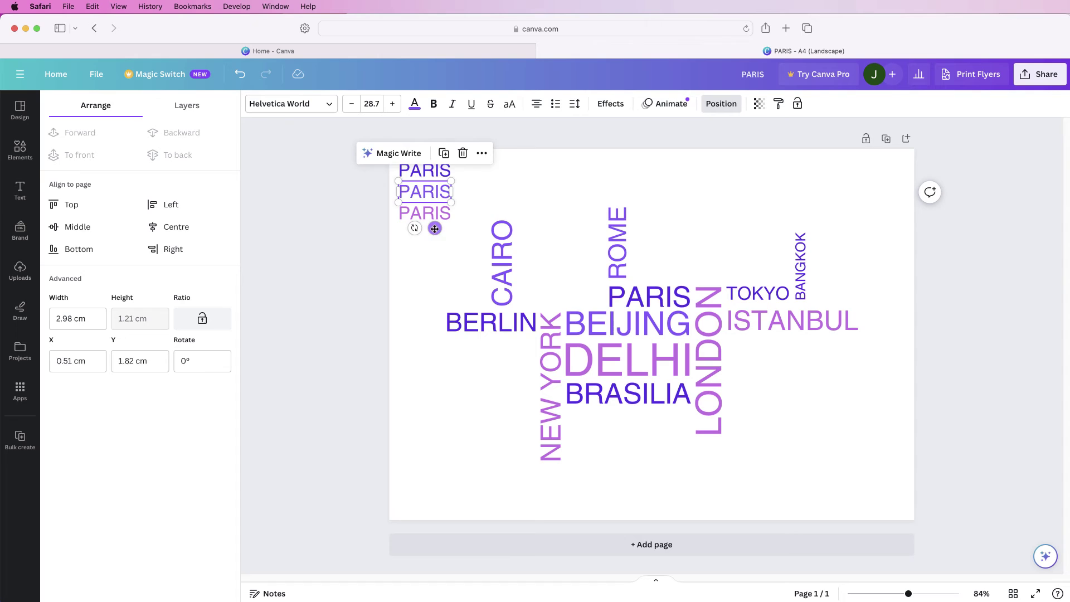
left_click_drag(435, 227, 514, 387)
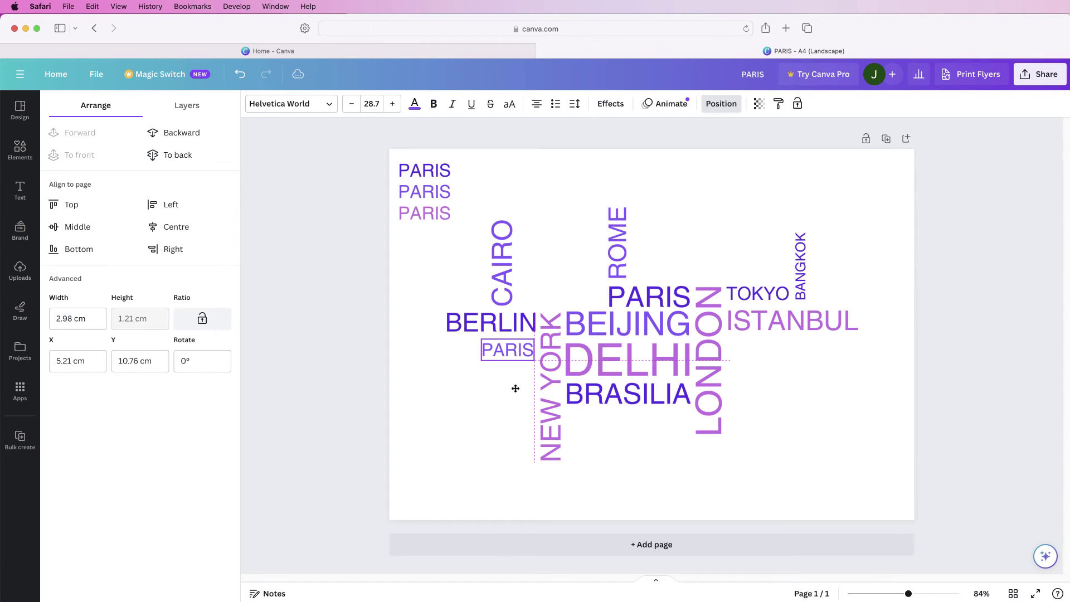
double_click(512, 349)
type("BUENO")
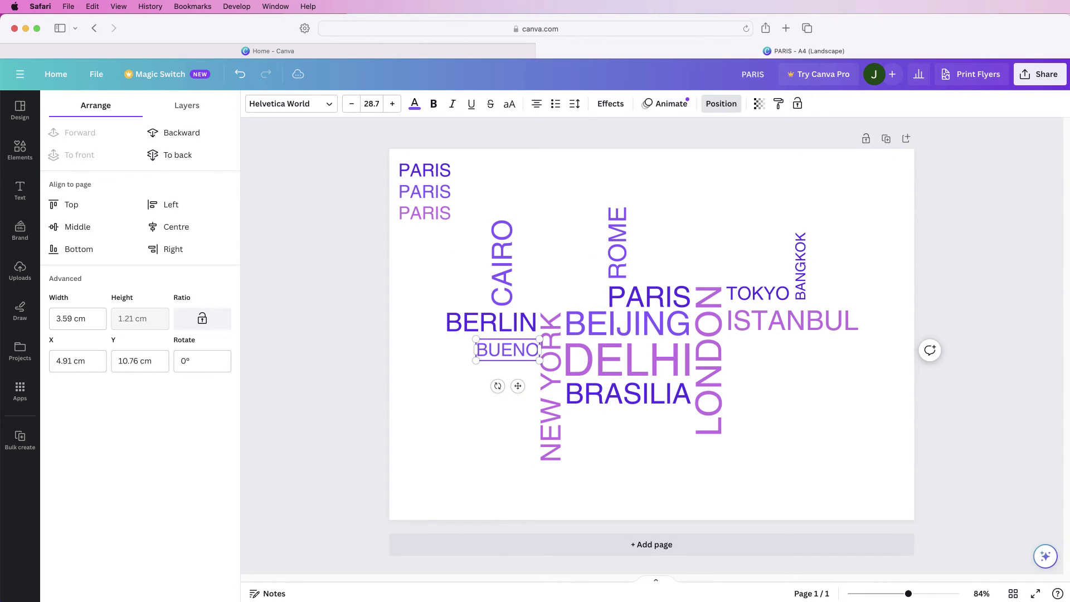
type("S AIRES")
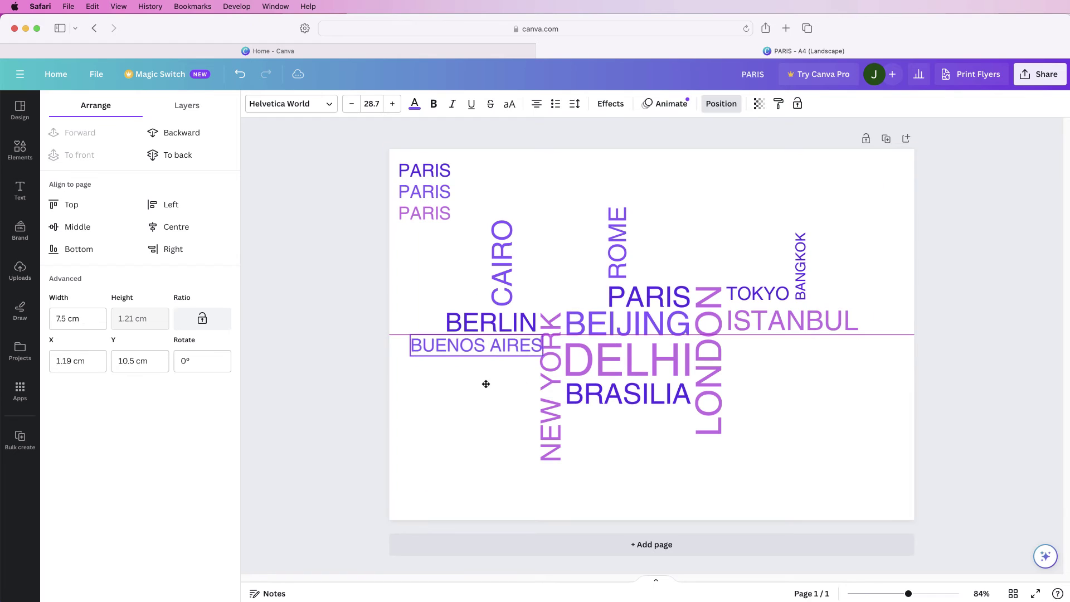
left_click_drag(403, 357, 433, 359)
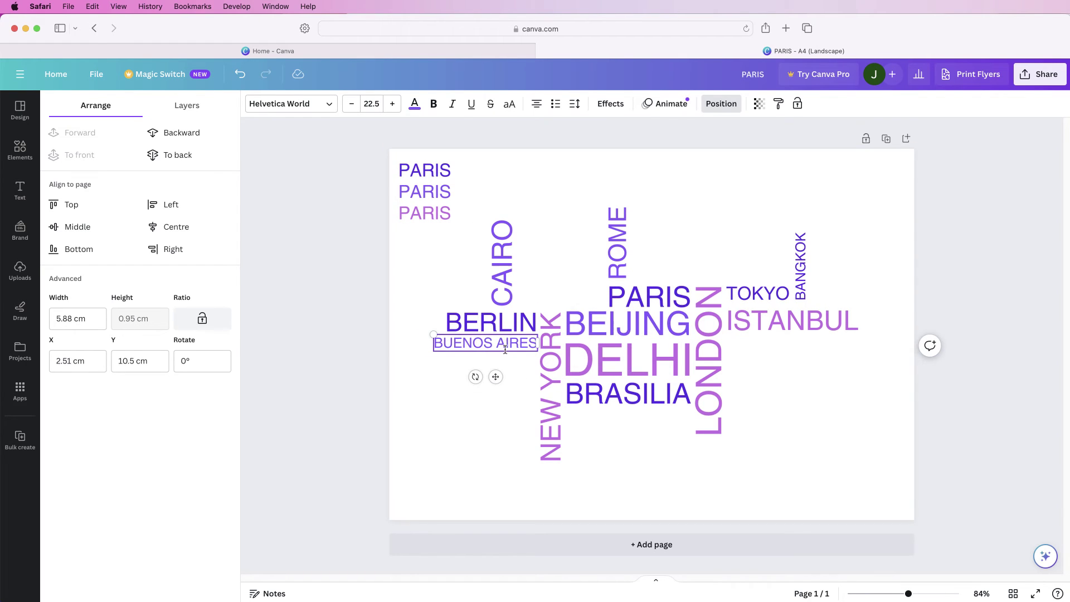
left_click_drag(495, 375, 496, 380)
- Duplicate the pink PARIS as MEXICO CITY, enlarge it and fit it above PARIS and TOKYO, between ROME and BANGKOK
left_click(435, 214)
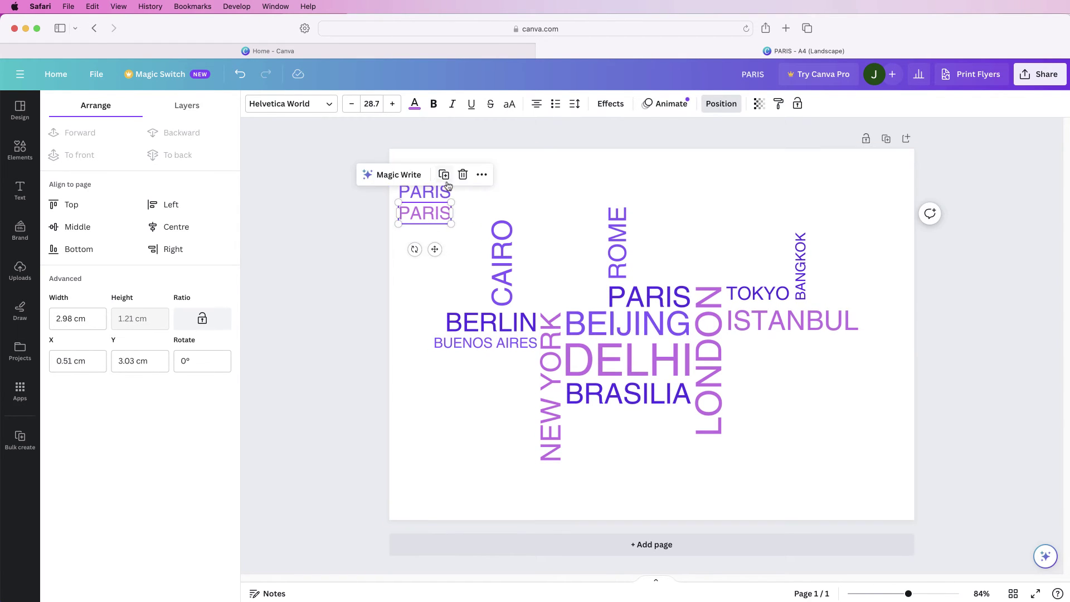
left_click(445, 176)
left_click_drag(442, 255, 687, 301)
left_click(462, 420)
type("MEXICO CITY")
left_click_drag(741, 251, 789, 243)
left_click(765, 389)
left_click_drag(720, 271, 720, 280)
left_click(468, 399)
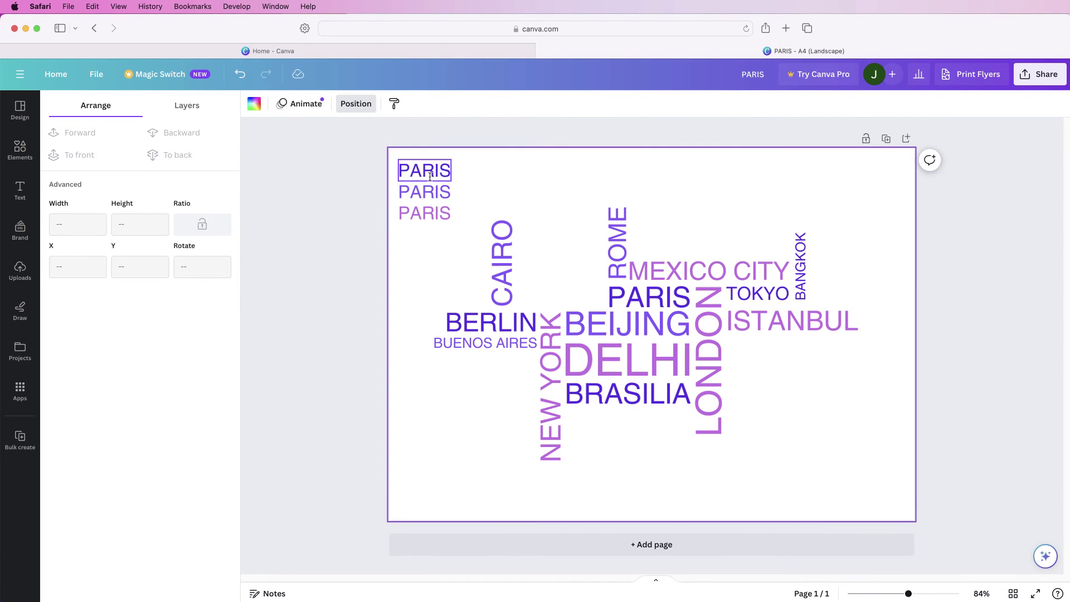
- Duplicate the dark violet PARIS as SYDNEY, enlarge it to about font size 42.6 and place it beneath ISTANBUL against LONDON
left_click(425, 172)
key("super+d")
left_click_drag(445, 211, 779, 399)
key("Return")
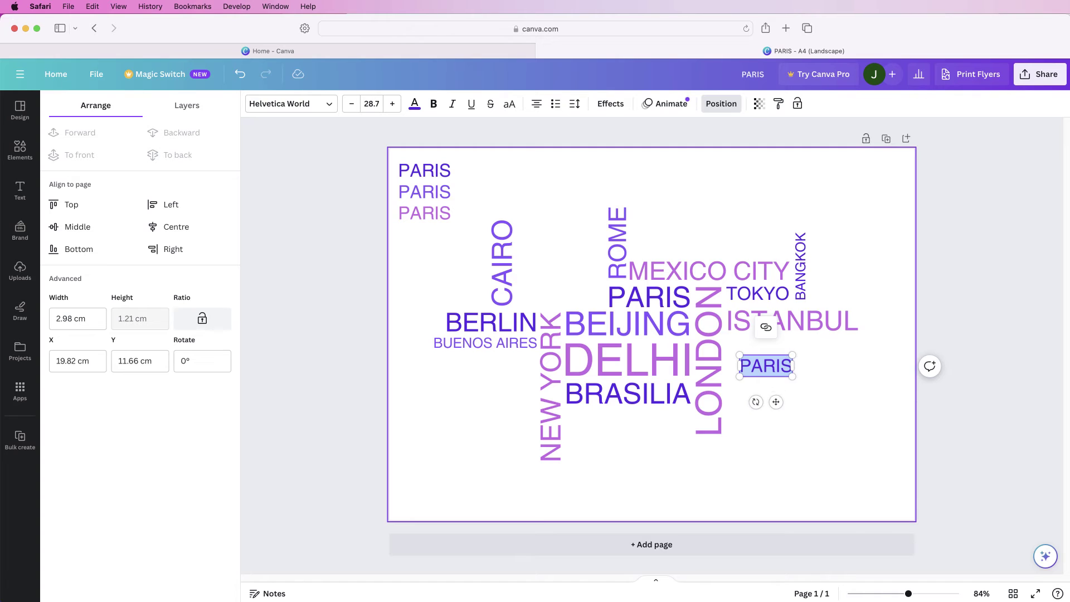
type("SYDNEY")
left_click_drag(803, 356, 839, 344)
left_click_drag(793, 401, 788, 390)
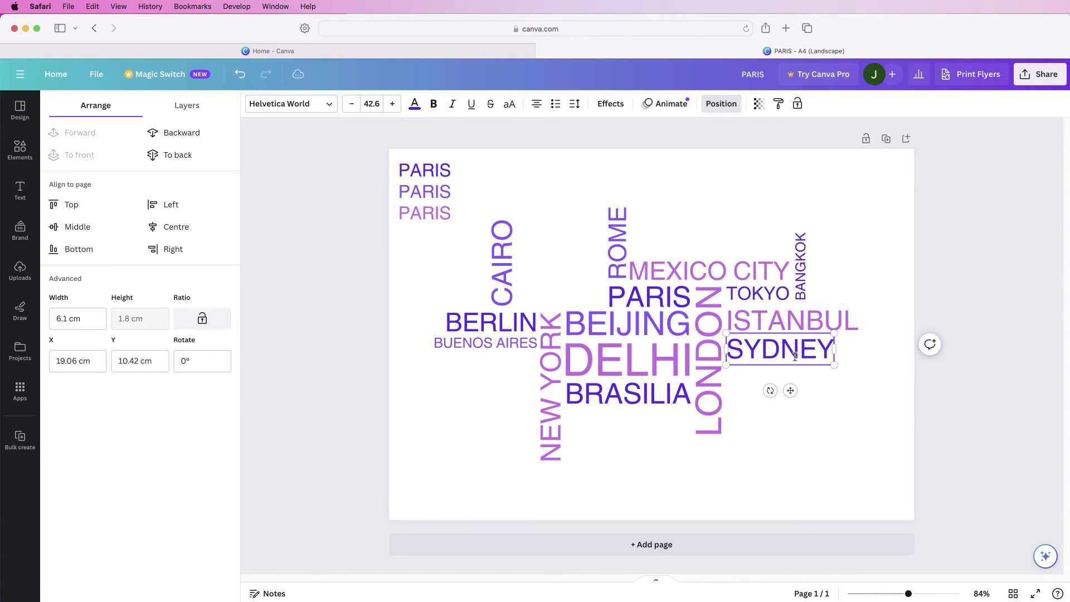
- Nudge ISTANBUL and SYDNEY upwards to close the gaps below TOKYO
left_click(810, 391)
left_click(803, 358)
key("Up")
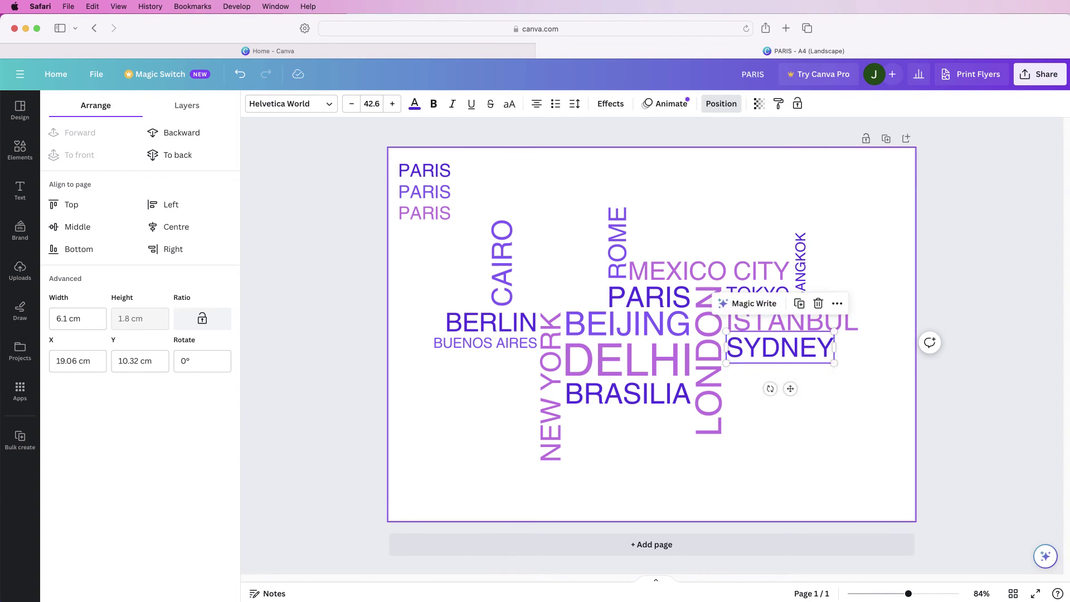
key("Up")
key("Up")
left_click(815, 323)
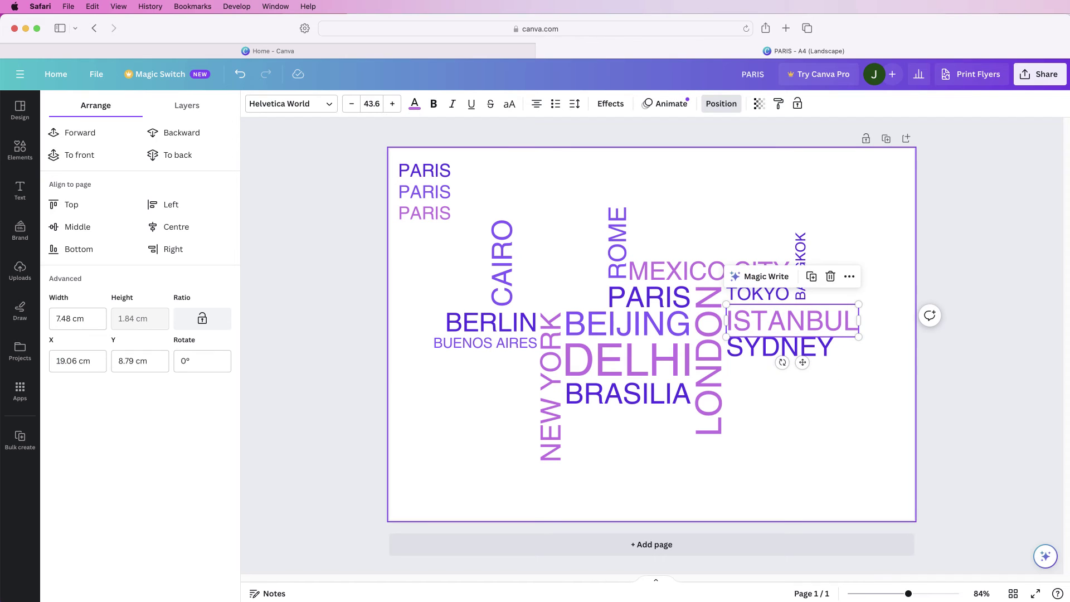
key("shift+Up")
left_click(780, 352)
key("shift+Up")
left_click(743, 477)
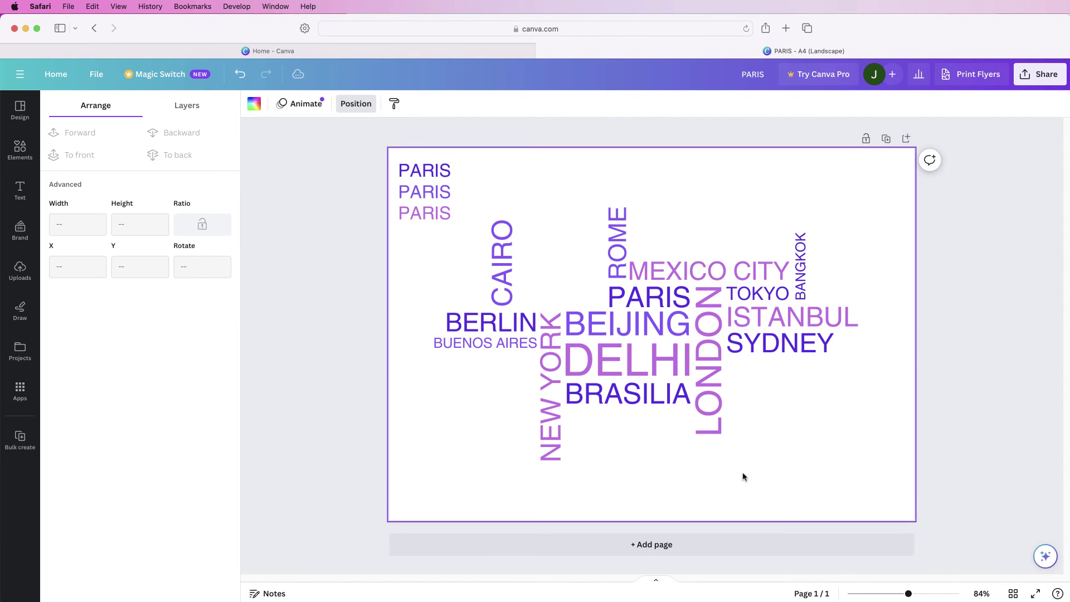
- Duplicate the pink PARIS as MADRID, enlarge it to about font size 35.8 and fit it between CAIRO and the central PARIS
left_click_drag(427, 216, 560, 280)
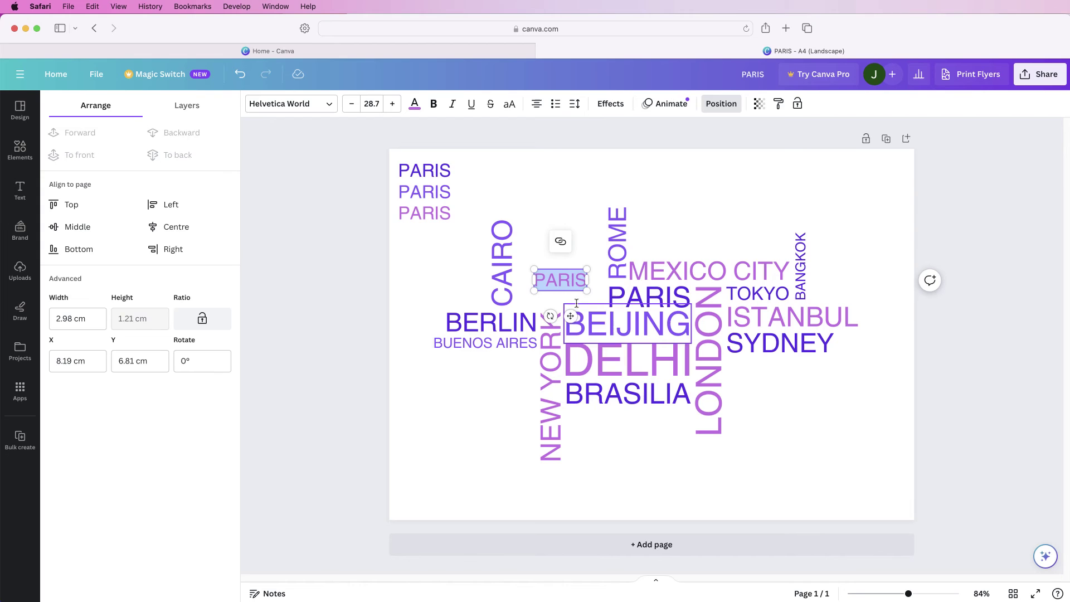
type("MADRID")
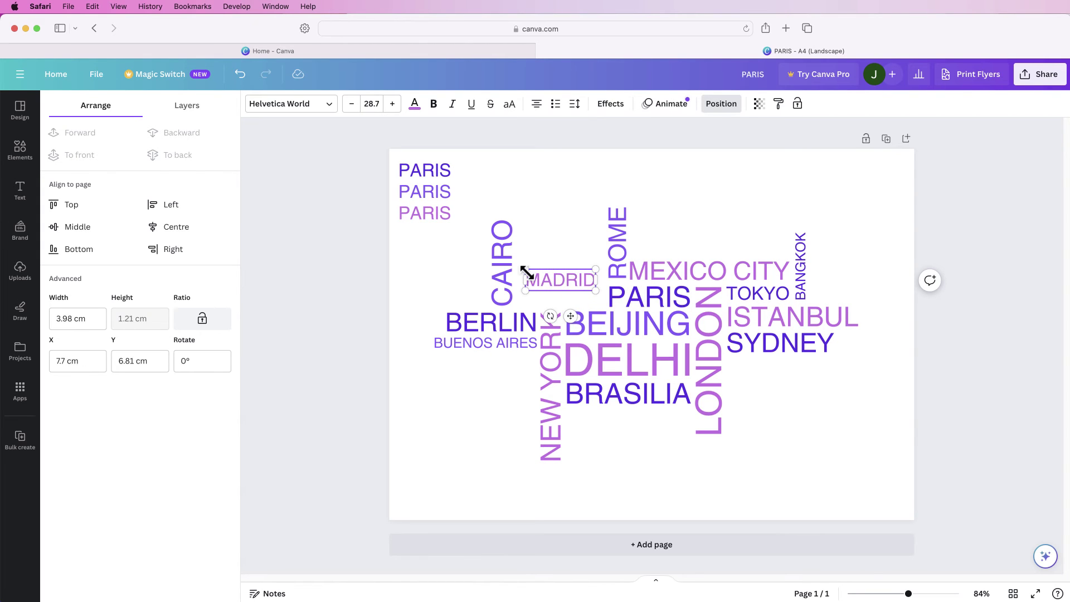
left_click_drag(592, 290, 561, 297)
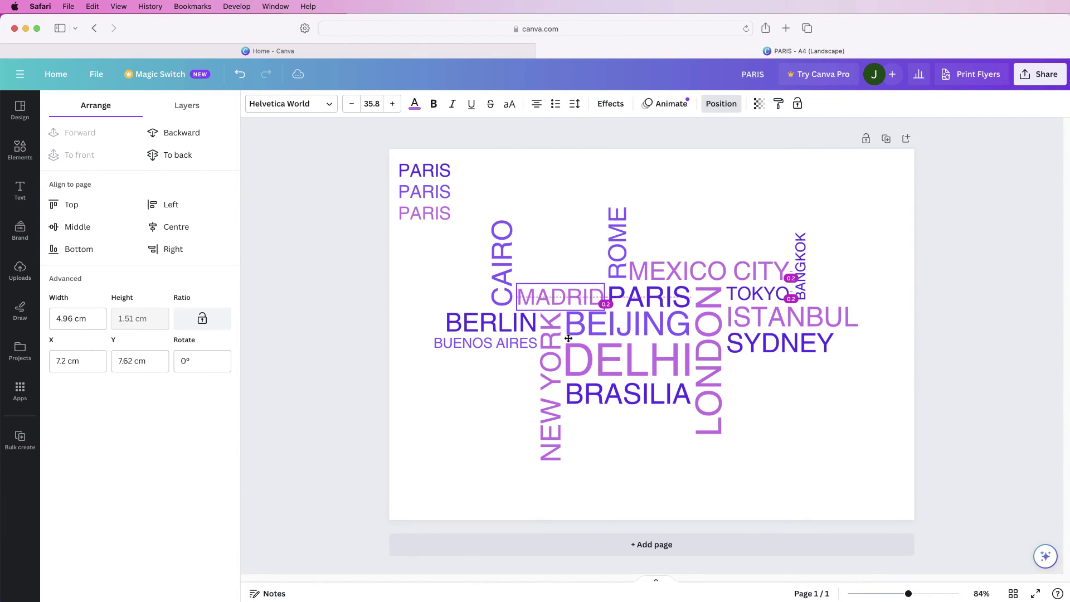
left_click(466, 419)
- Duplicate the dark violet PARIS as ATHENS, enlarge it to about font size 34.8 and place it directly above MADRID
left_click_drag(436, 192, 516, 261)
double_click(560, 245)
type("AH")
type("HENS")
left_click_drag(568, 287, 565, 313)
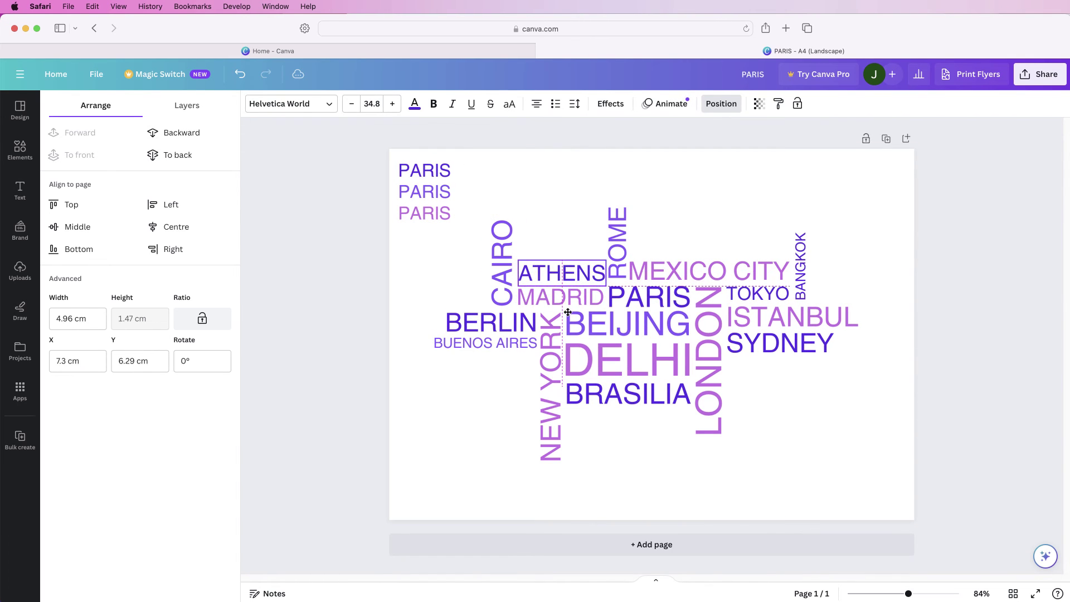
- Duplicate the middle violet PARIS as JAKARTA, size it to about font size 29.9 and place it directly above ATHENS
left_click(424, 213)
left_click_drag(425, 213, 575, 257)
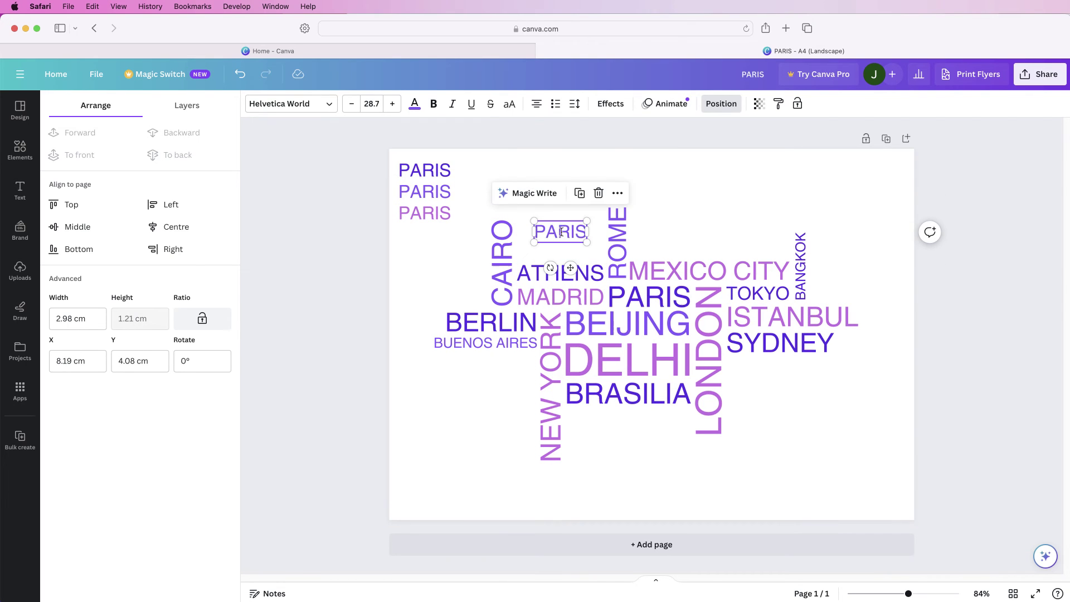
double_click(560, 232)
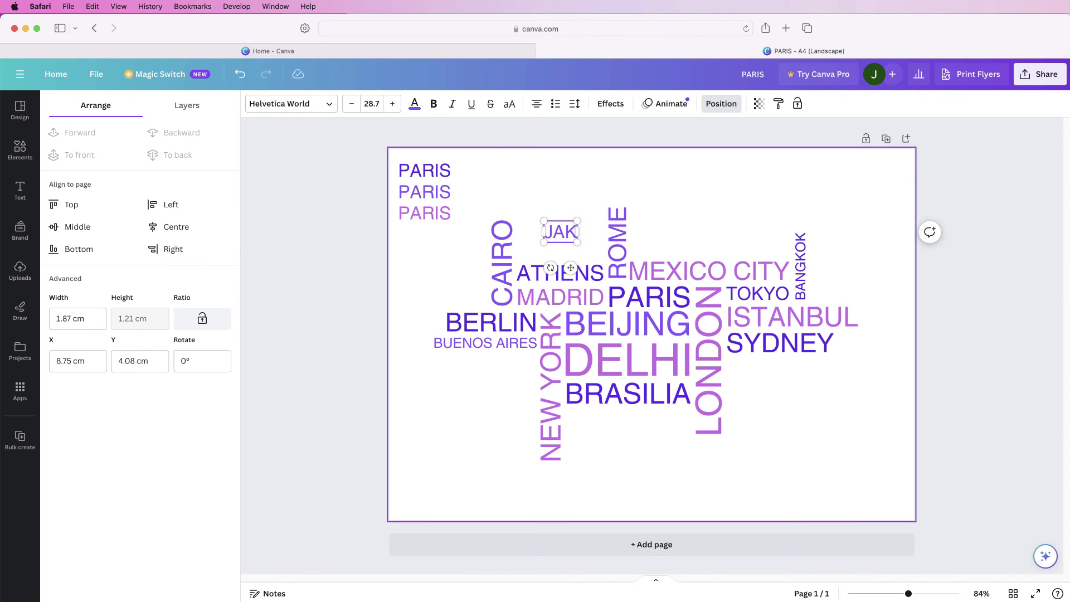
left_click_drag(570, 268, 569, 286)
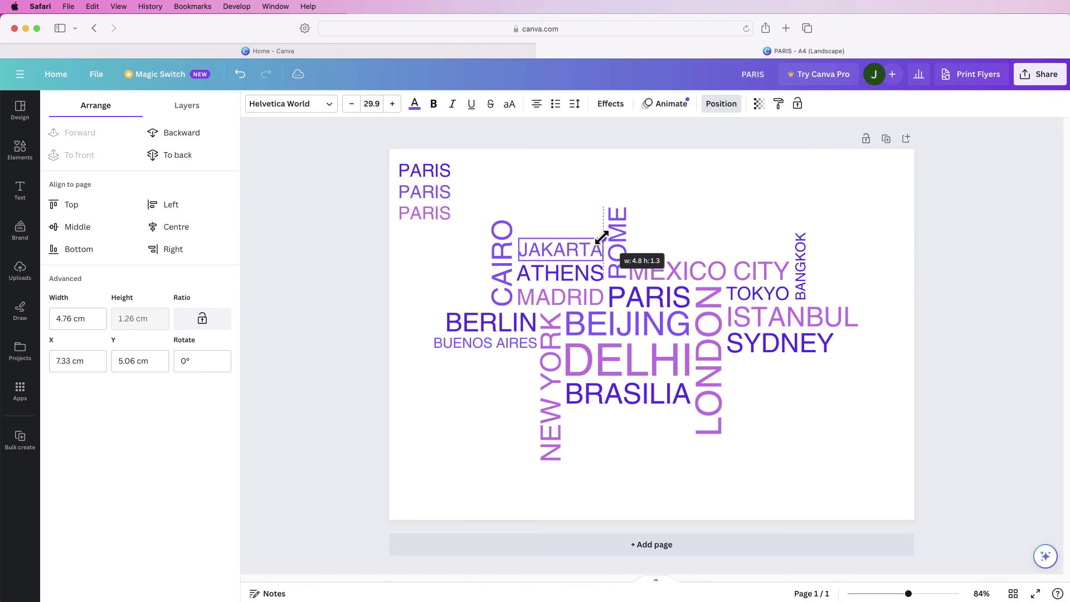
- Duplicate the pink PARIS as NAIROBI, enlarge it to about font size 33.9 and place it close above JAKARTA
left_click(425, 213)
left_click_drag(425, 213, 550, 227)
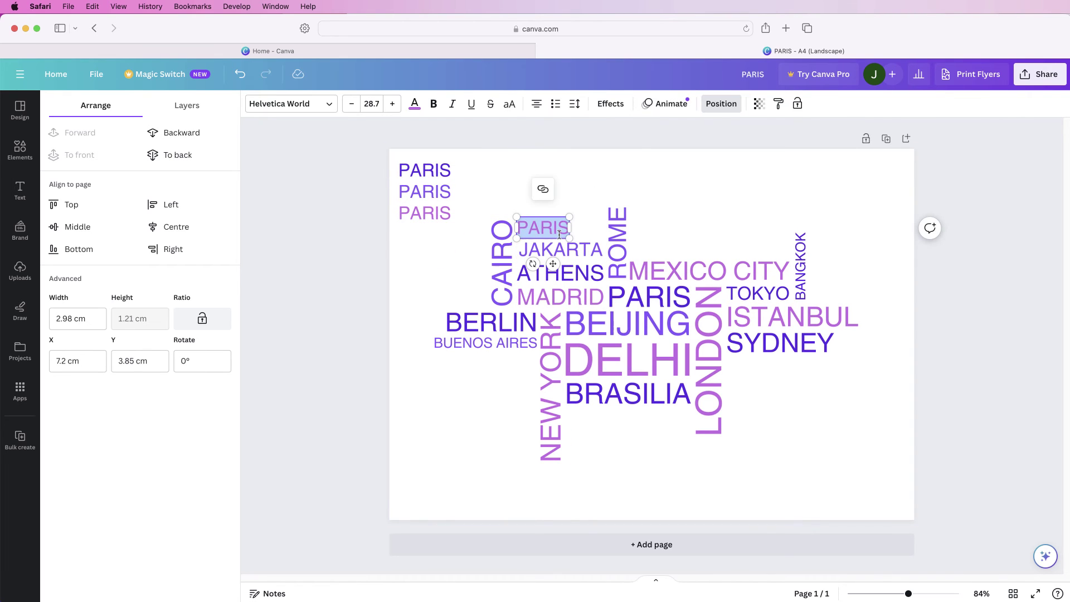
type("BI")
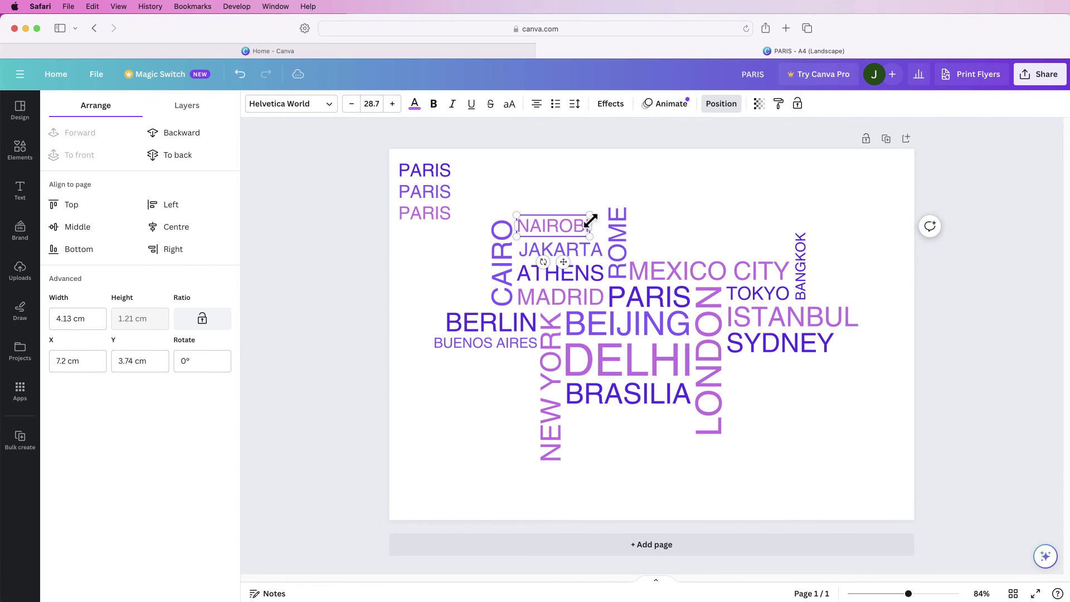
left_click_drag(585, 217, 600, 214)
left_click(576, 190)
left_click(572, 233)
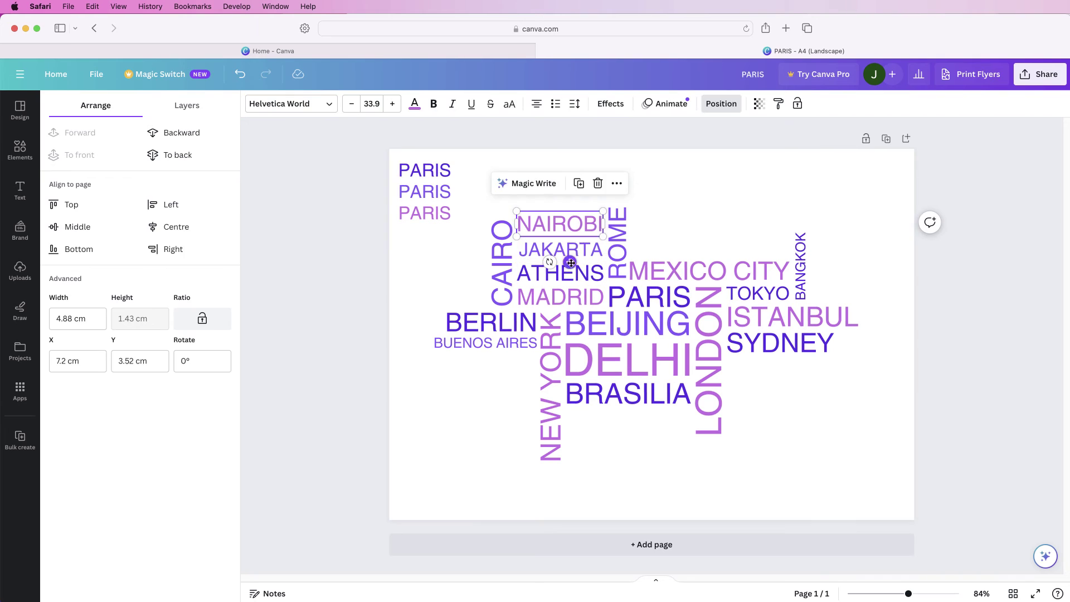
left_click_drag(570, 259, 570, 262)
- Space NAIROBI, JAKARTA, ATHENS and MADRID evenly in the vertical direction
left_click(560, 204)
left_click_drag(561, 204, 518, 300)
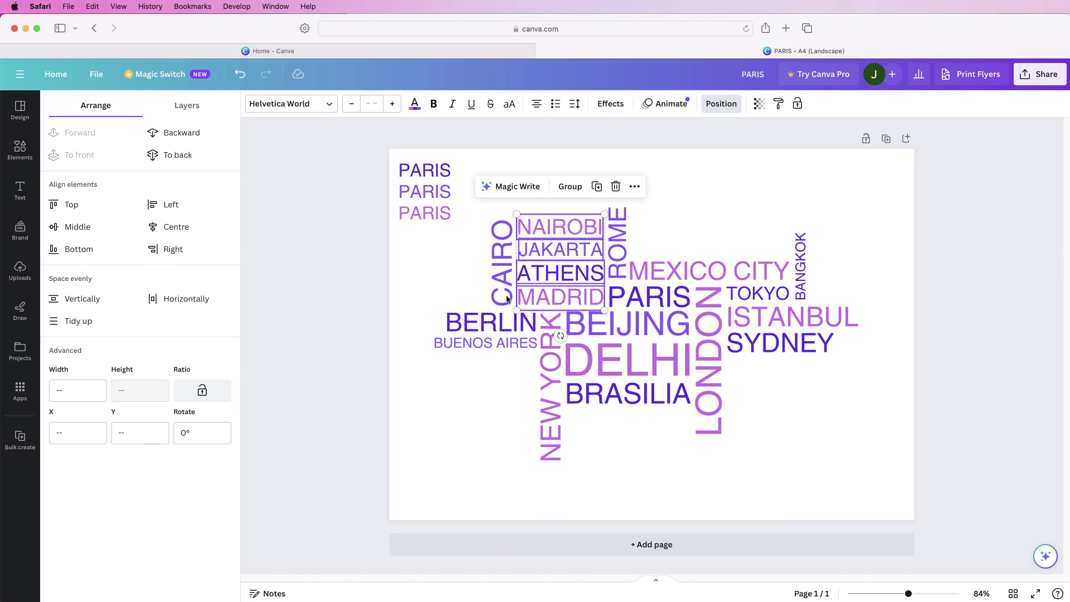
left_click(420, 268)
- Enlarge the vertical CAIRO to reach ROME's top edge and add a pink SEOUL at about font size 41 beneath BUENOS AIRES
left_click(502, 262)
left_click_drag(489, 218, 450, 389)
left_click(429, 411)
left_click(501, 246)
left_click(485, 415)
left_click(489, 437)
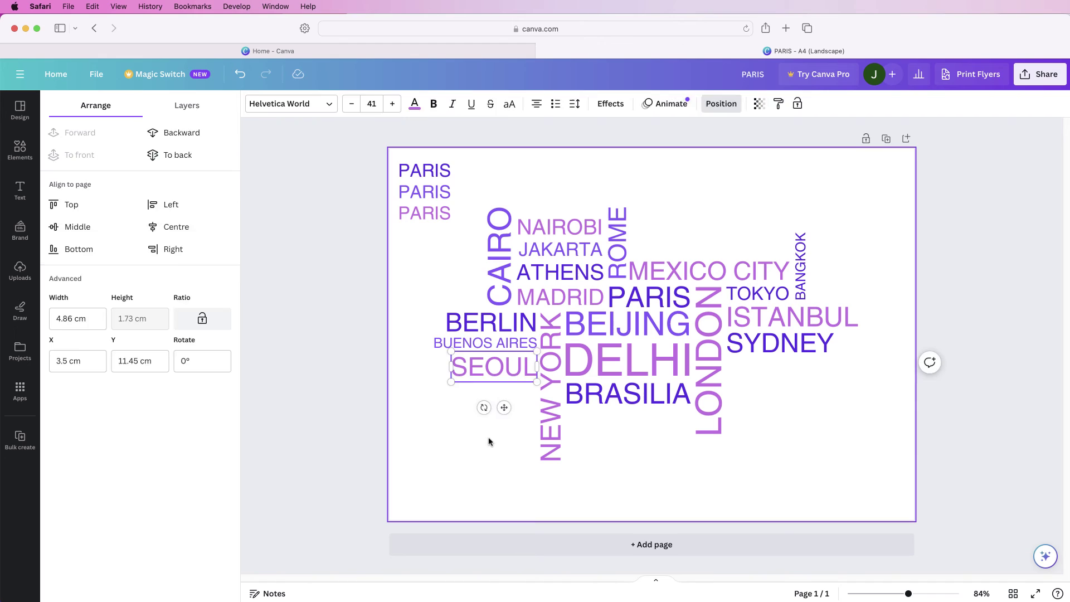
- Duplicate the middle violet PARIS as CAPE TOWN, shrink it and fit it beneath SEOUL against NEW YORK
left_click(451, 194)
left_click_drag(450, 194, 511, 422)
type("OWN")
left_click_drag(469, 382, 461, 382)
left_click(500, 453)
left_click(490, 389)
left_click(475, 436)
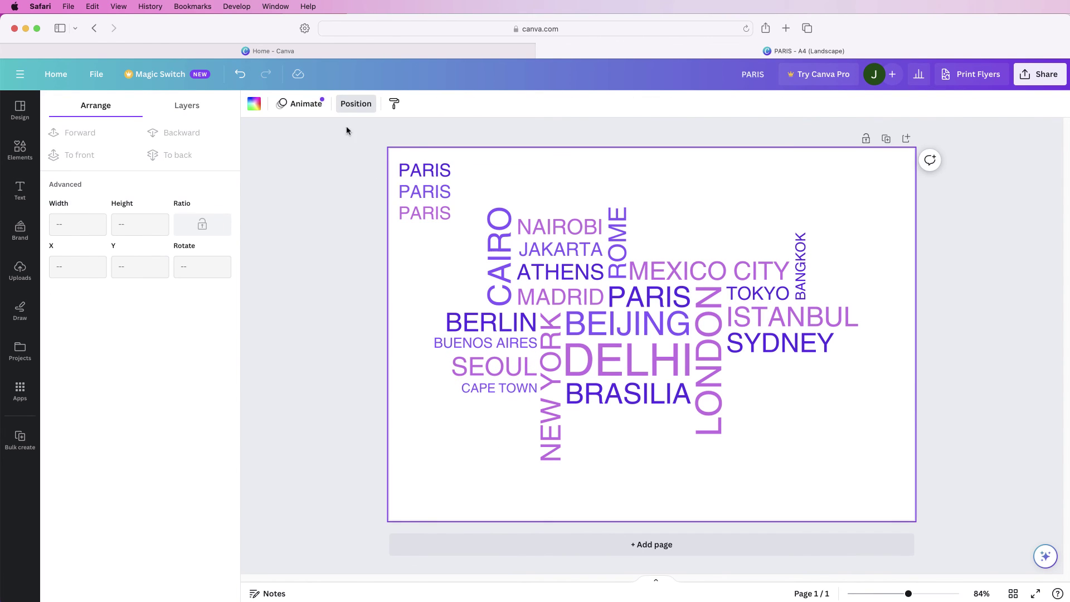
left_click(425, 171)
left_click(444, 209)
left_click_drag(447, 221, 448, 265)
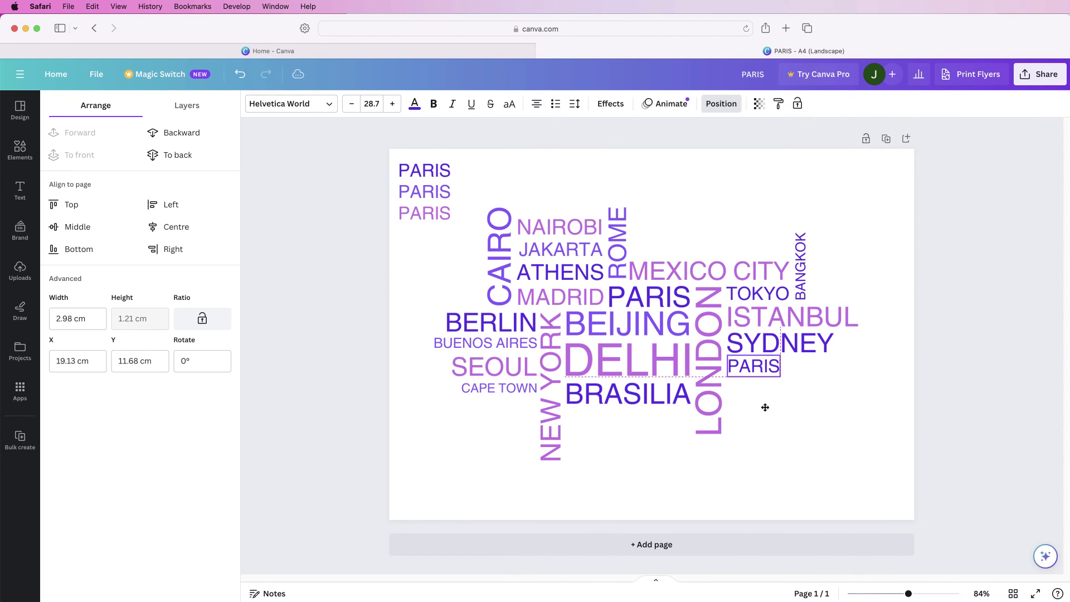
left_click_drag(765, 407, 609, 334)
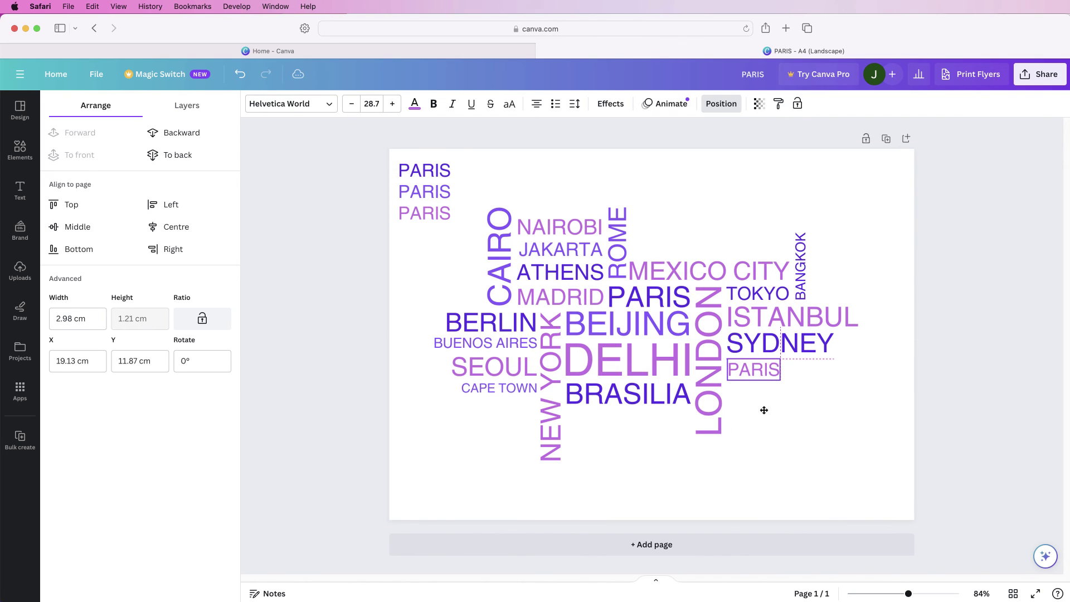
- Duplicate the pink PARIS beneath SYDNEY, change its text to OSLO and enlarge it to about font size 36.6, flush with LONDON
left_click_drag(764, 410, 763, 410)
double_click(749, 378)
type("OSLO")
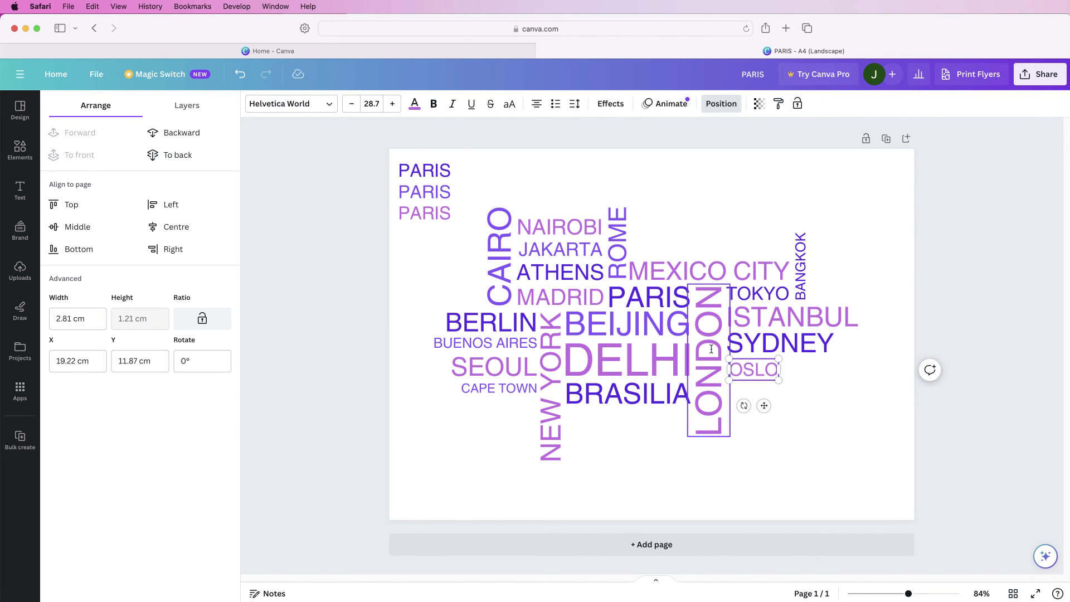
left_click(787, 400)
left_click(771, 375)
left_click_drag(779, 380, 768, 407)
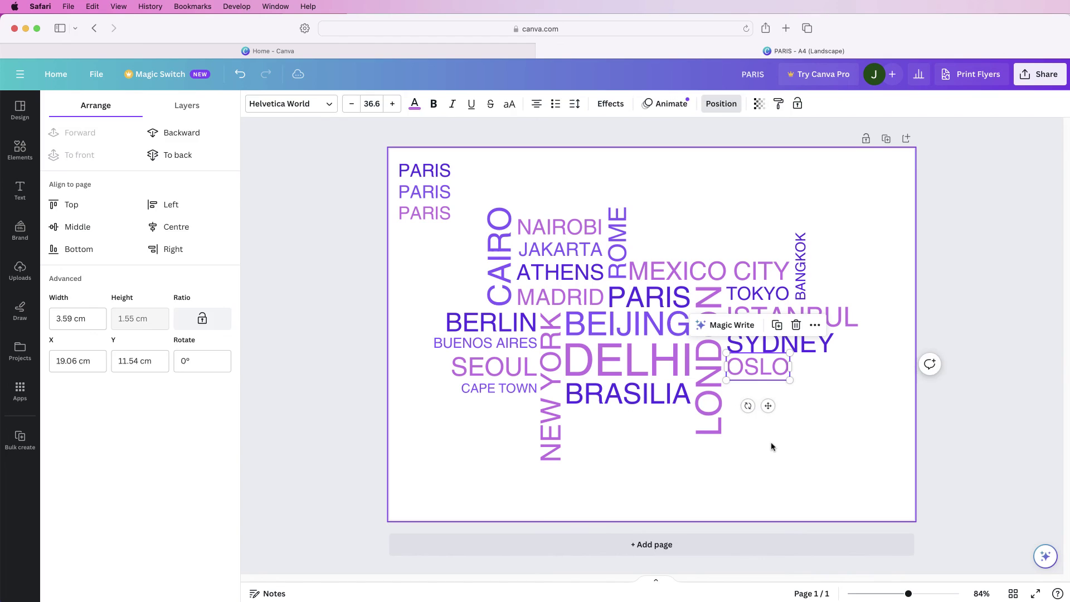
left_click(770, 456)
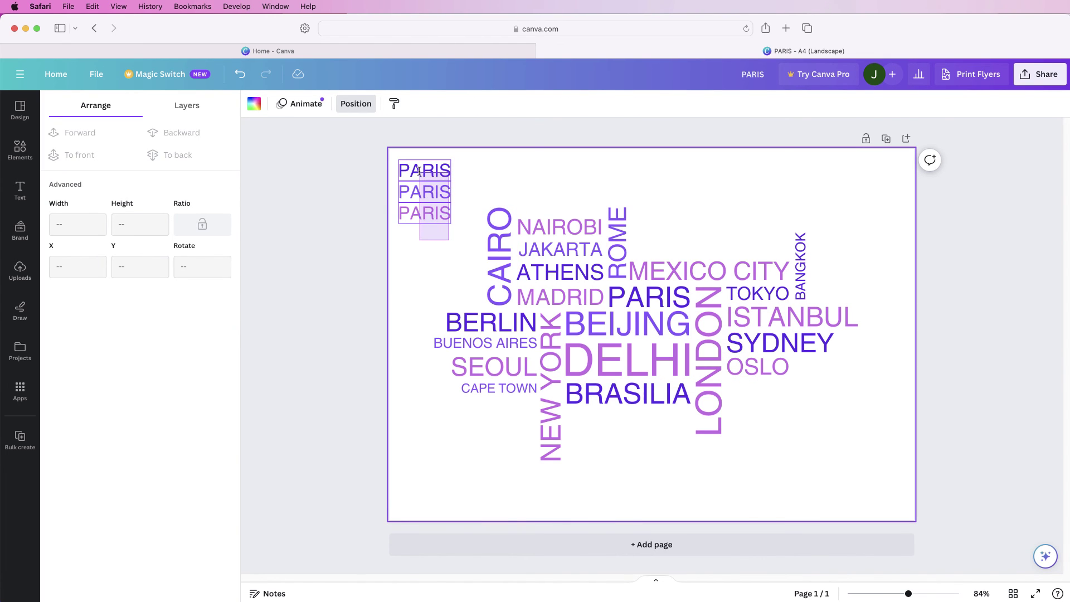
- Delete the three spare PARIS samples in the page's upper-left corner
left_click_drag(419, 171, 424, 168)
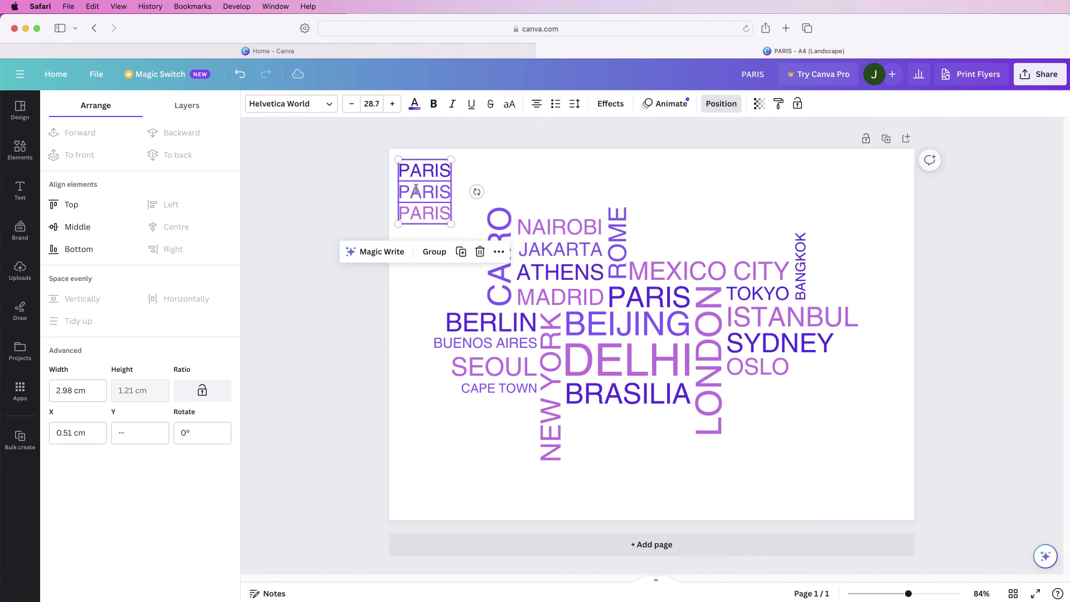
left_click(479, 253)
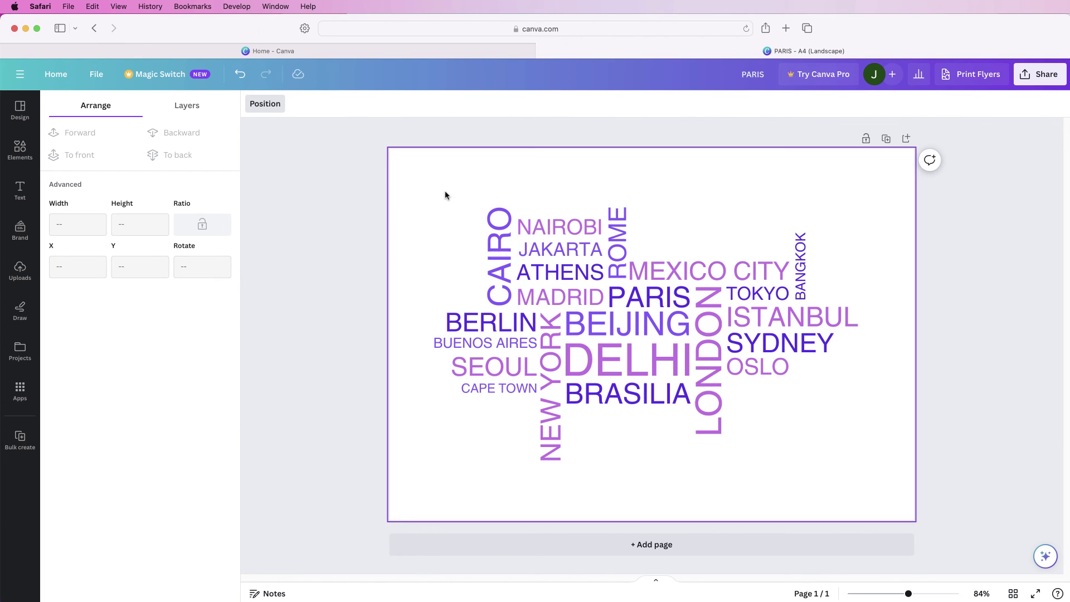
- Group all the city names into one object and centre the group horizontally on the page
left_click_drag(445, 191, 869, 466)
left_click(655, 179)
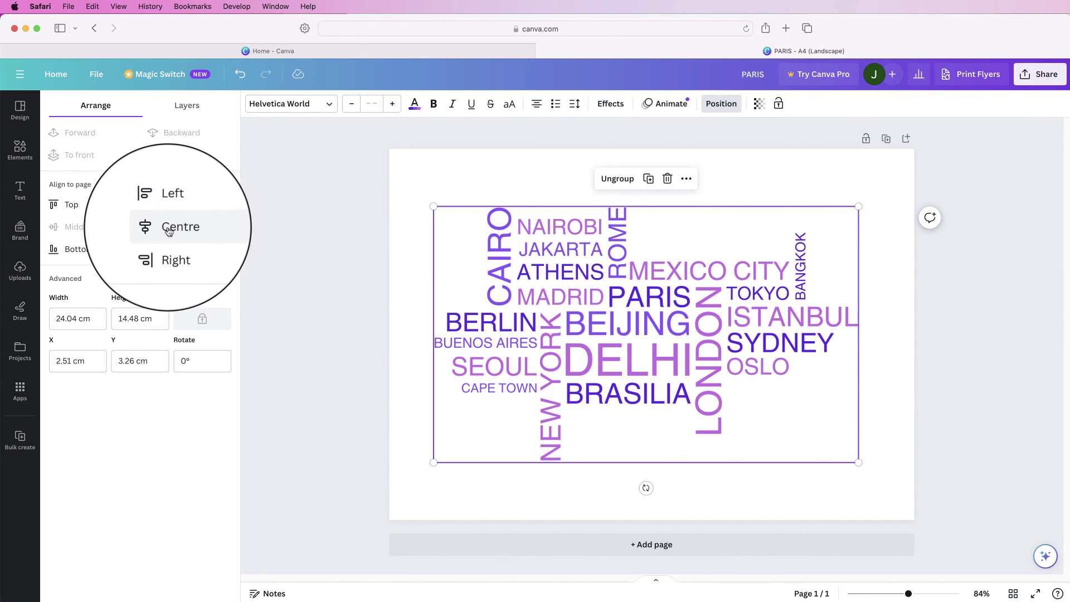
left_click(180, 231)
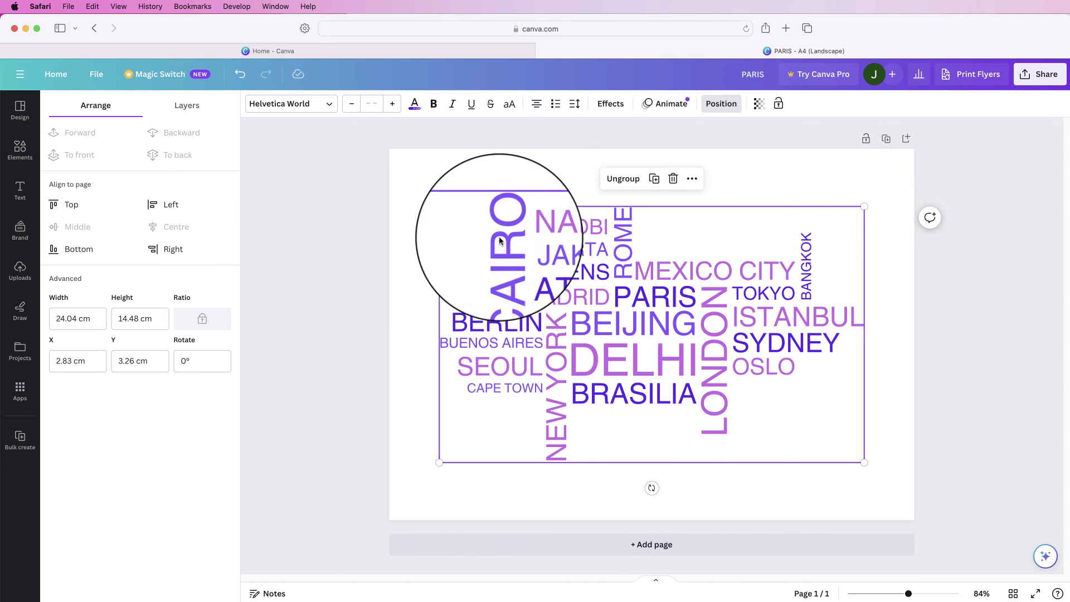
- Download the word cloud as a JPG at size 1 and quality 80, and dismiss the print offer
left_click(1040, 74)
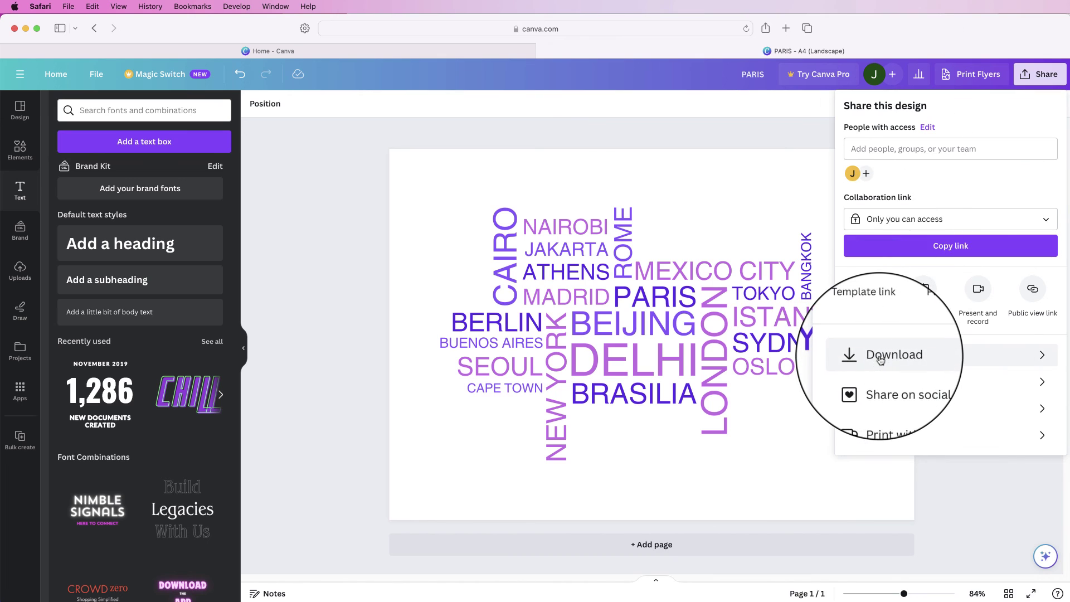
left_click(889, 361)
left_click(968, 155)
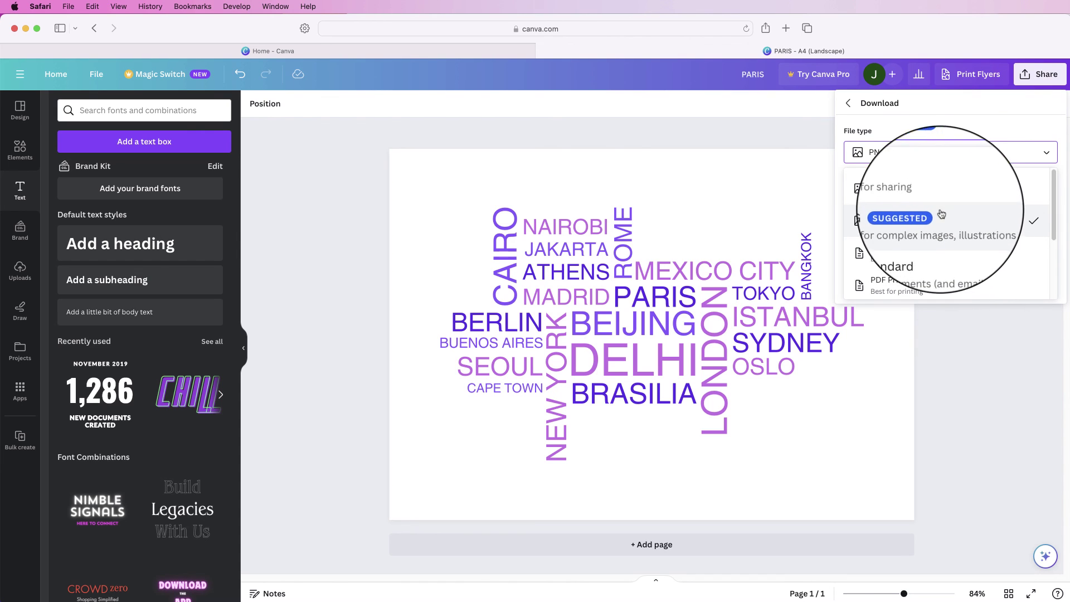
left_click(914, 191)
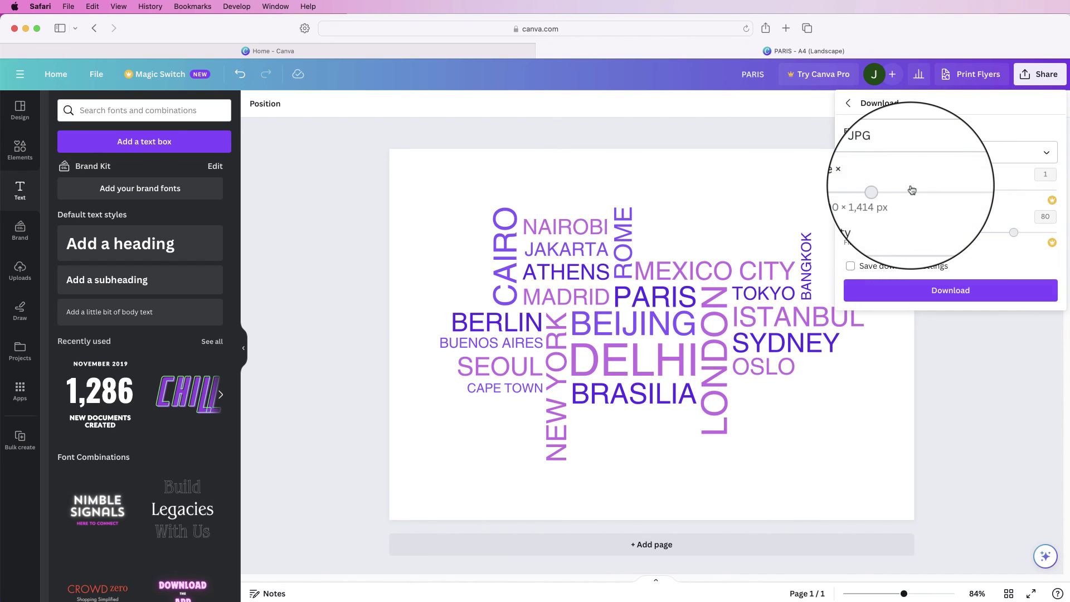
left_click(939, 295)
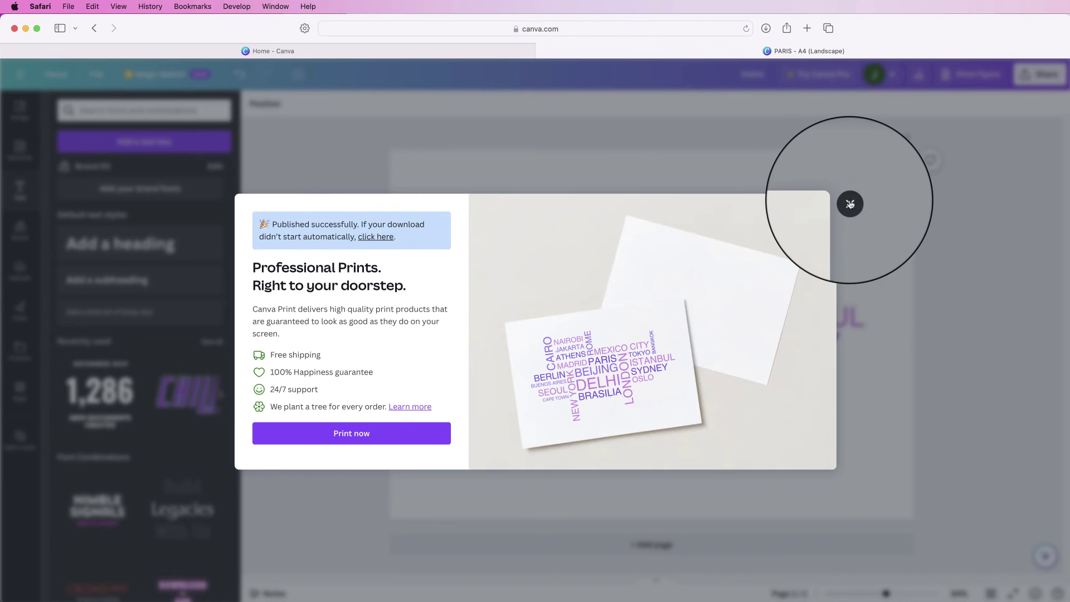
left_click(849, 200)
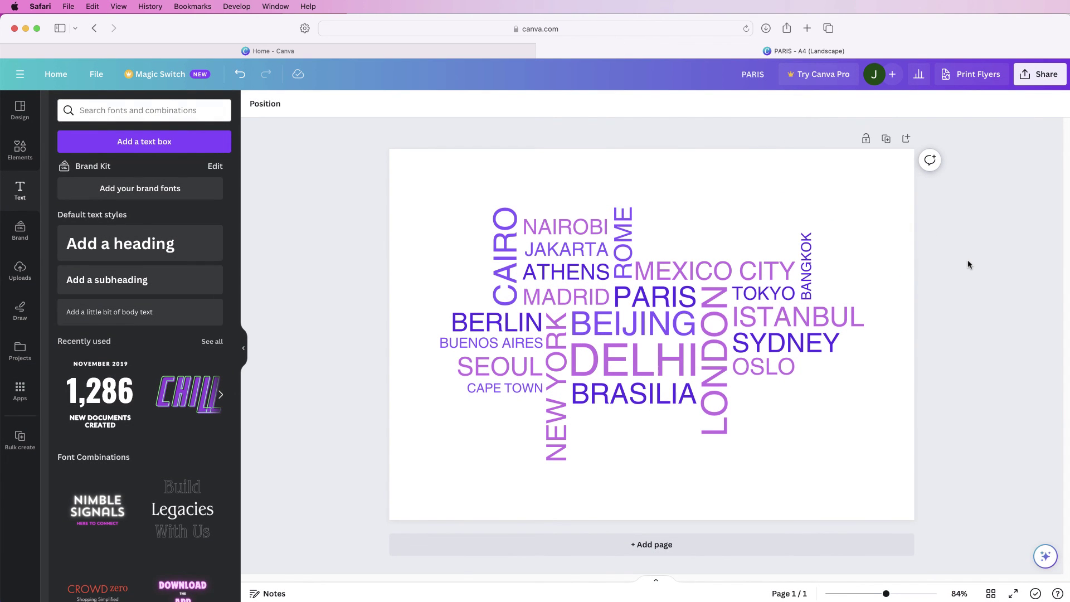